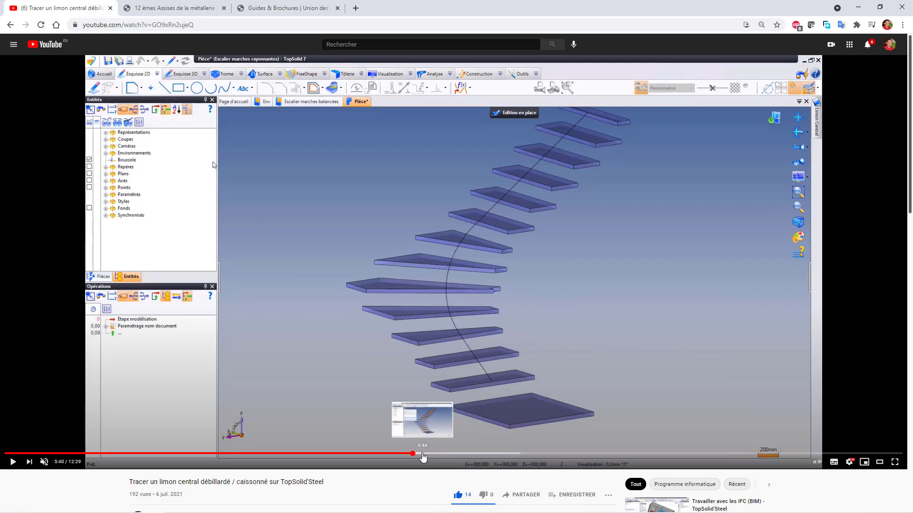
- Skim the central stringer video from the extrusion to the sheet thickening and pause it at 9:35
drag(416, 455, 444, 456)
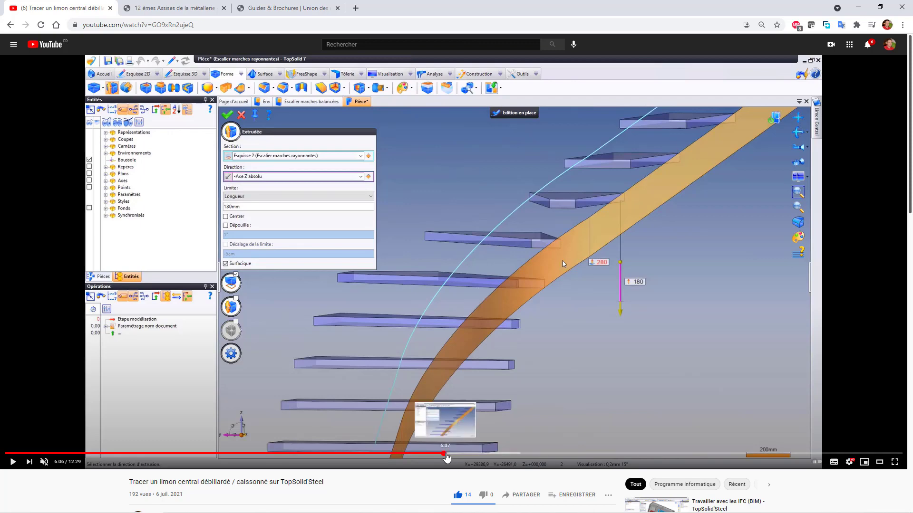
drag(445, 454, 560, 448)
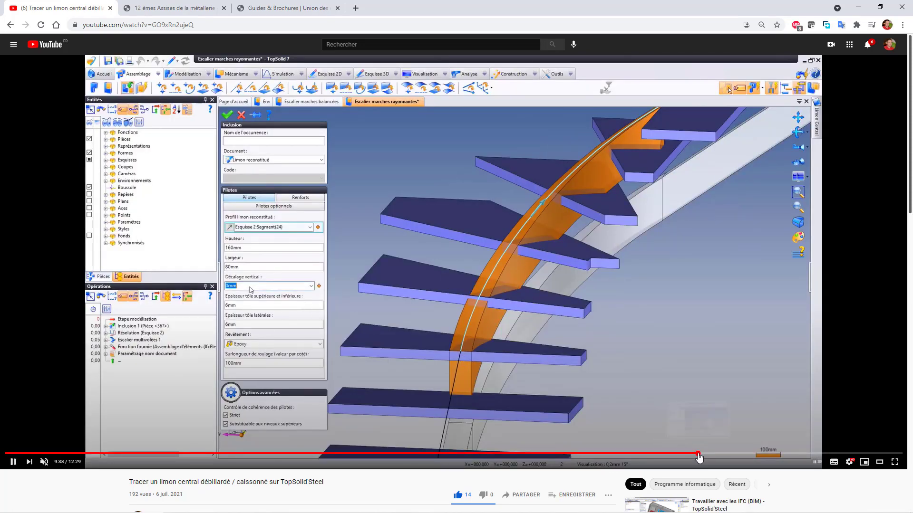
click(699, 454)
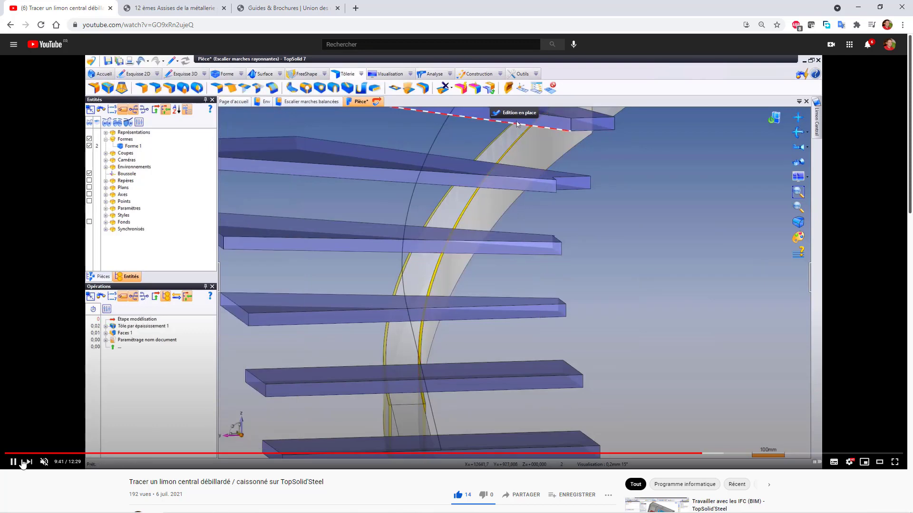
click(14, 462)
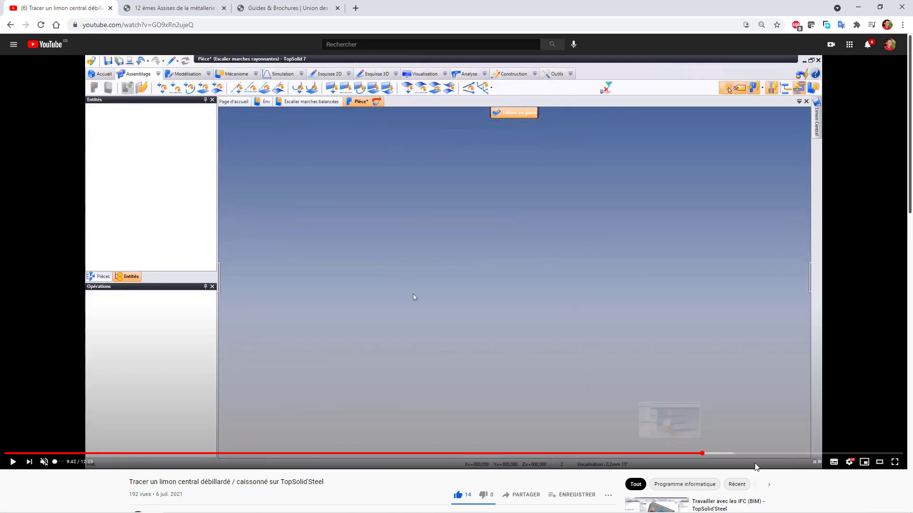
click(695, 454)
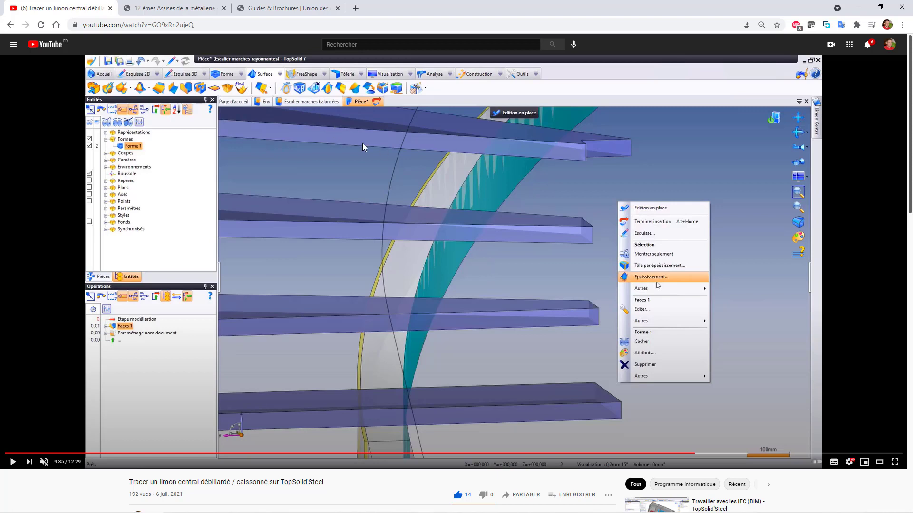
- Review the 12 èmes Assises de la métallerie event page, including its title, event details, programme, map and footer
click(160, 10)
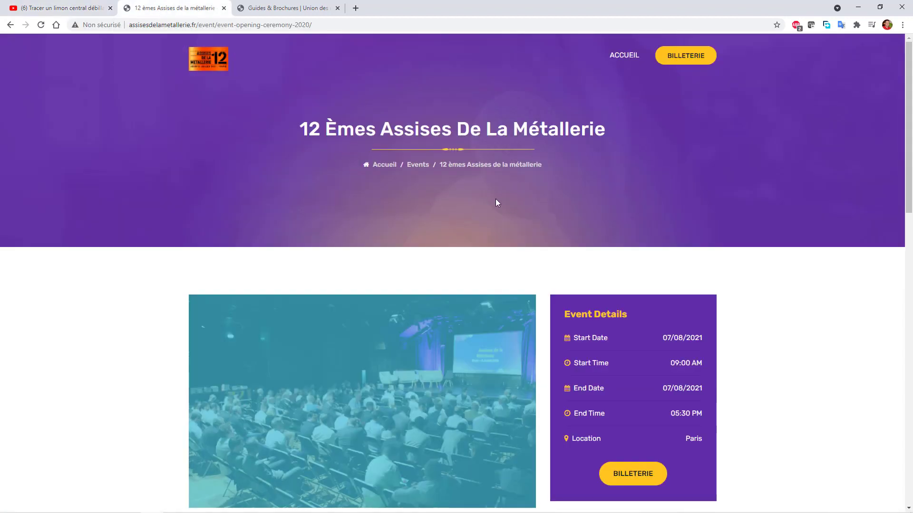
drag(301, 131, 620, 137)
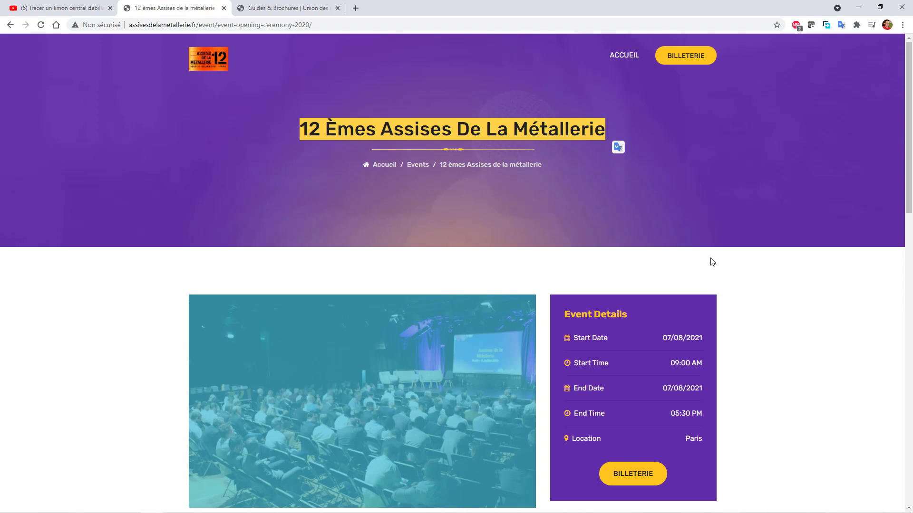
scroll(787, 310, down, 2)
scroll(784, 318, down, 1)
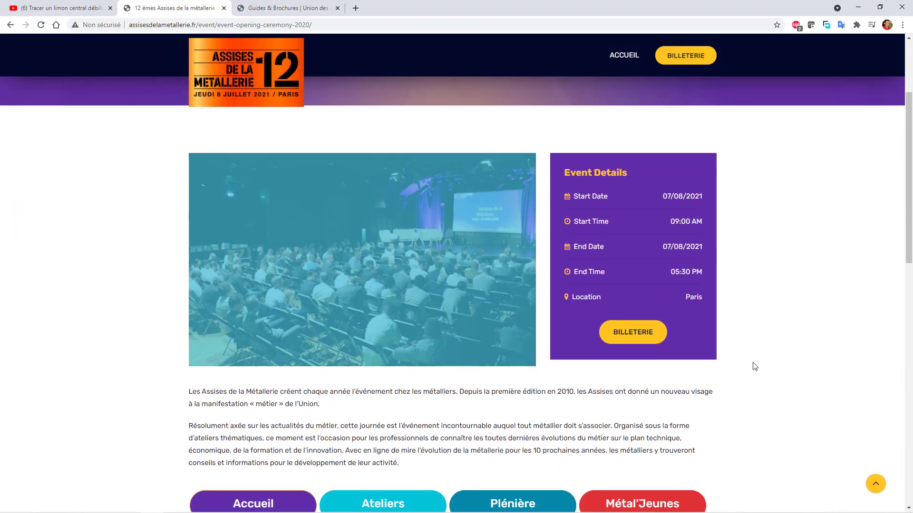
scroll(765, 359, down, 3)
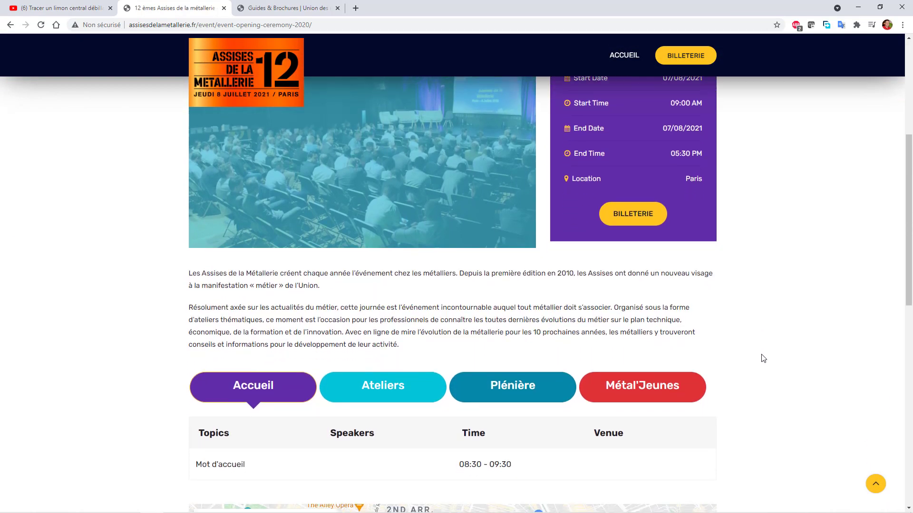
scroll(770, 359, down, 2)
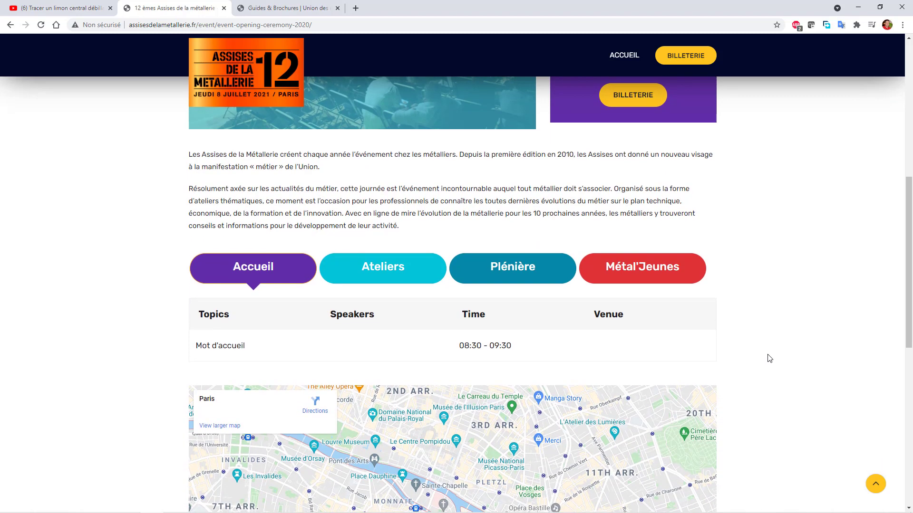
scroll(743, 298, up, 2)
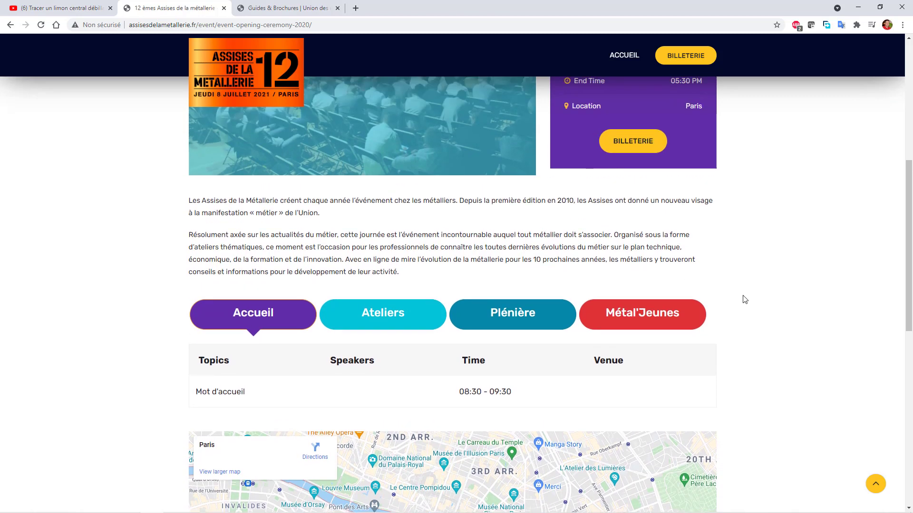
scroll(755, 271, down, 5)
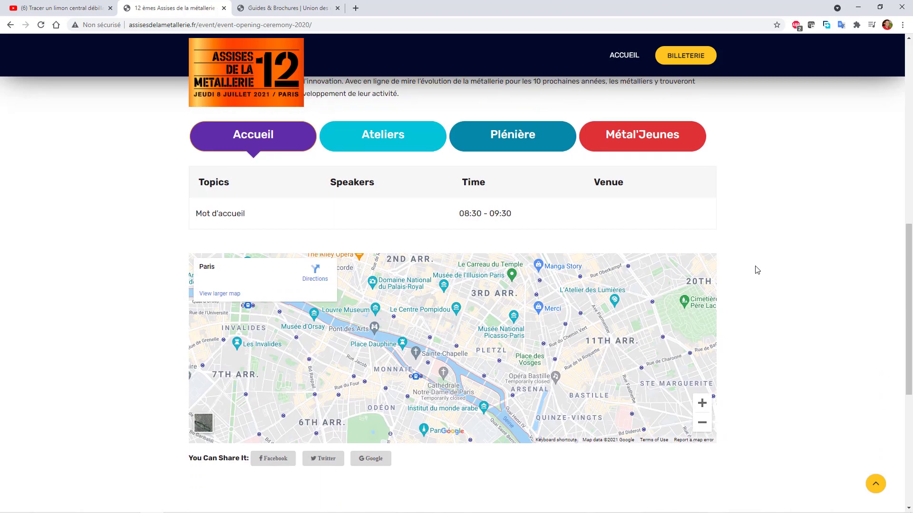
scroll(776, 296, down, 3)
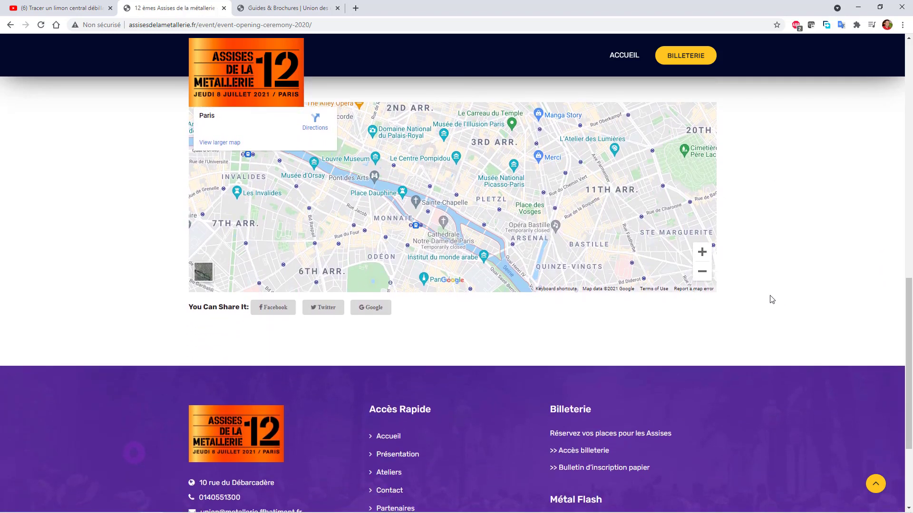
scroll(794, 322, down, 3)
scroll(798, 321, up, 13)
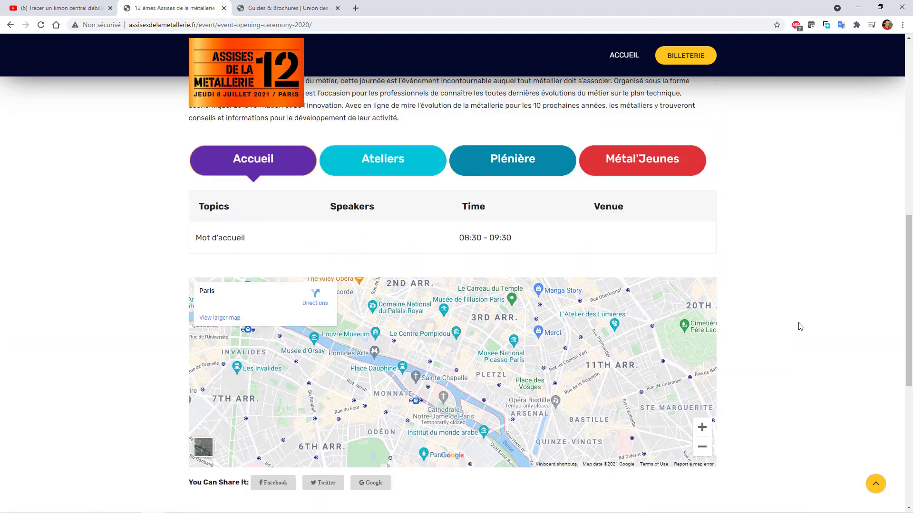
scroll(801, 326, up, 3)
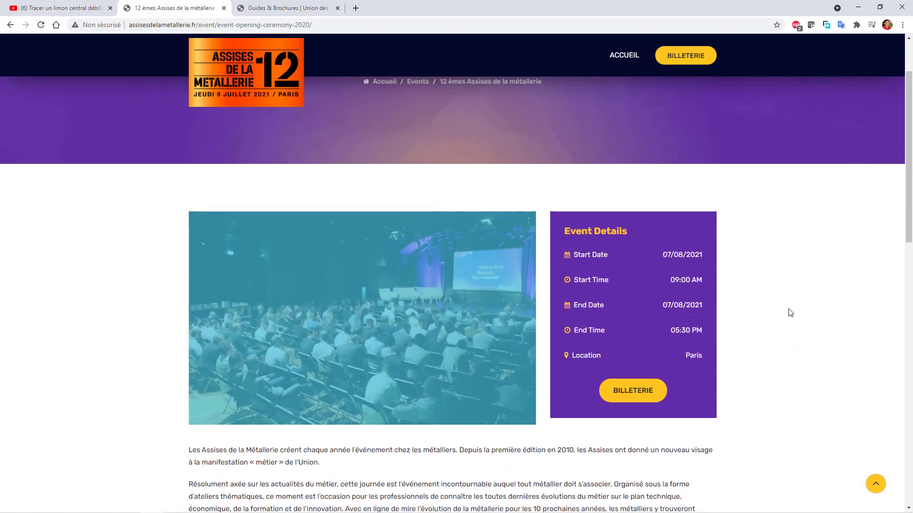
scroll(793, 327, up, 1)
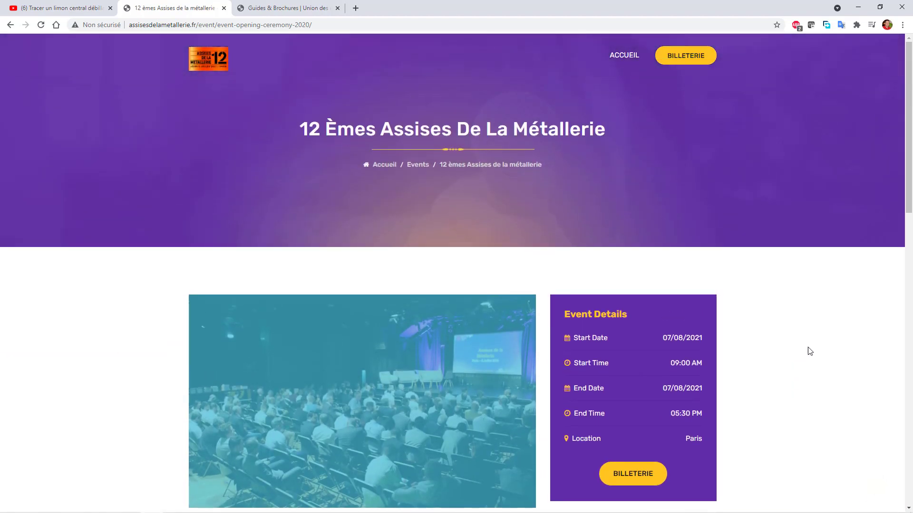
- On the Guides & Brochures page, highlight the titles "Rendre accessibles les ouvrages de Métallerie" and "100 questions 100 réponses pour le métallier"
click(280, 8)
scroll(613, 344, down, 1)
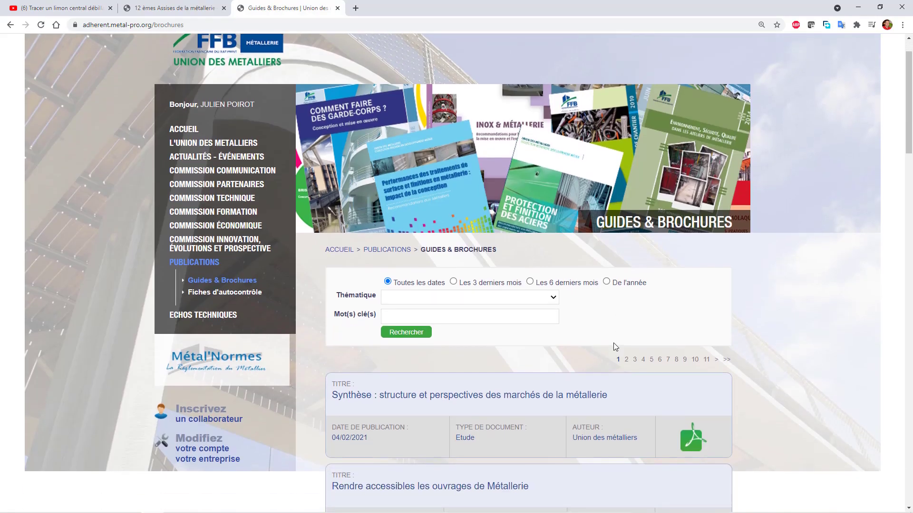
scroll(597, 332, down, 2)
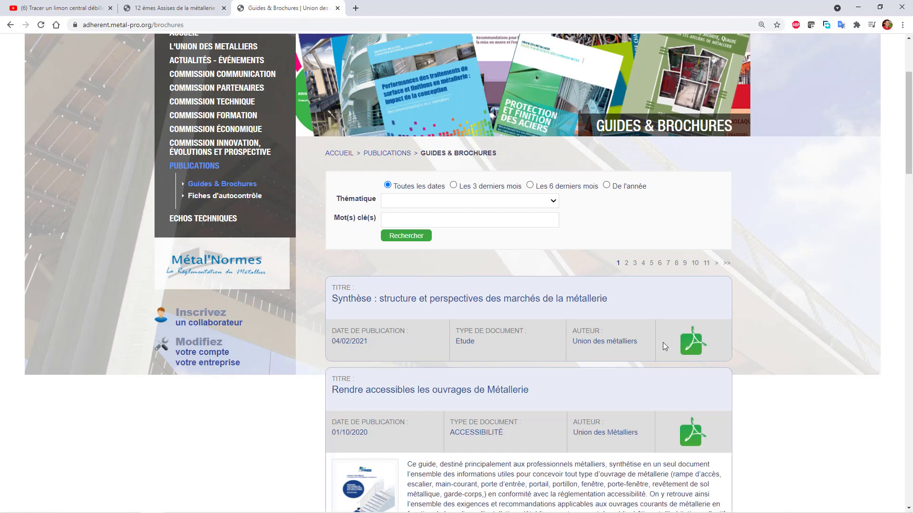
scroll(663, 343, down, 1)
scroll(671, 343, down, 2)
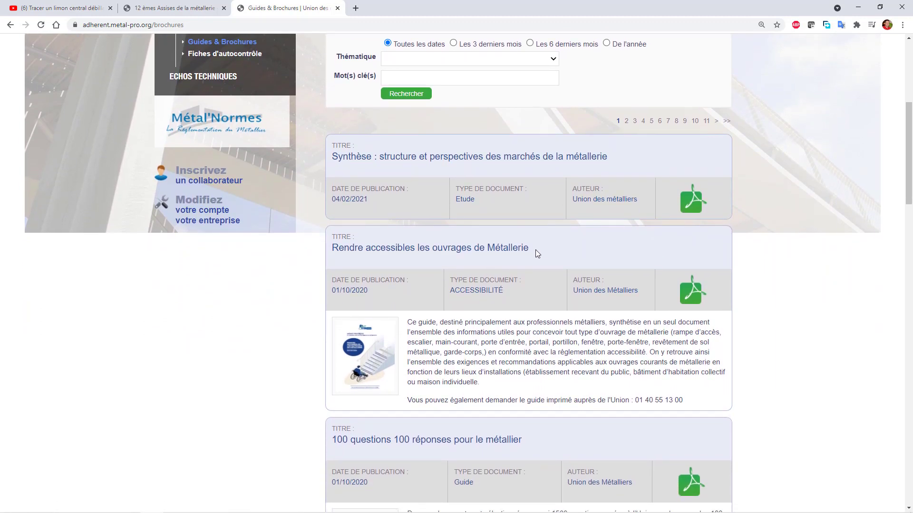
drag(535, 252, 330, 254)
scroll(558, 363, down, 2)
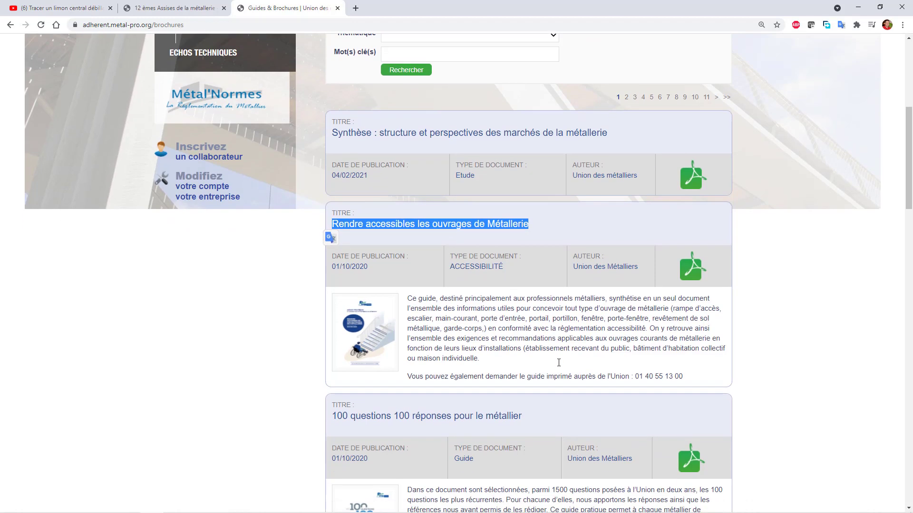
scroll(558, 363, down, 3)
drag(525, 252, 320, 257)
- Examine the remaining publications on the first page of the list, down to the FDES sheets
scroll(561, 360, down, 6)
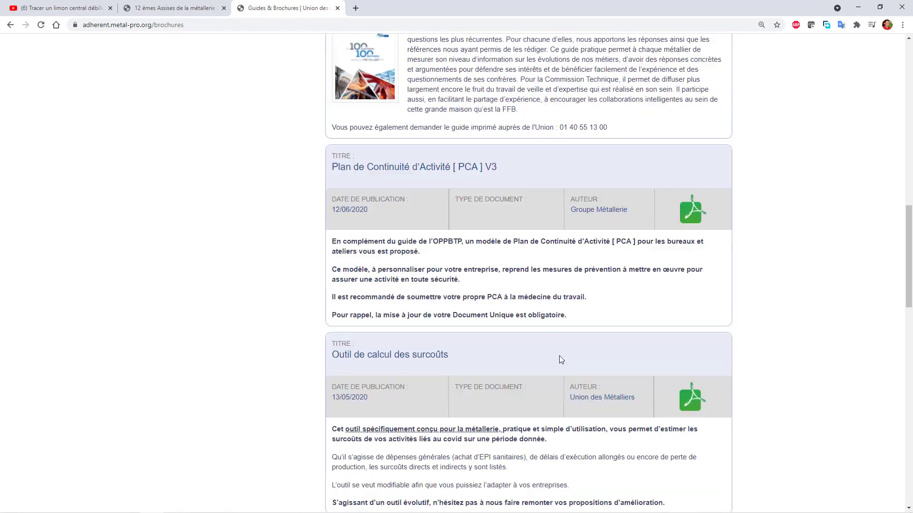
scroll(561, 359, down, 6)
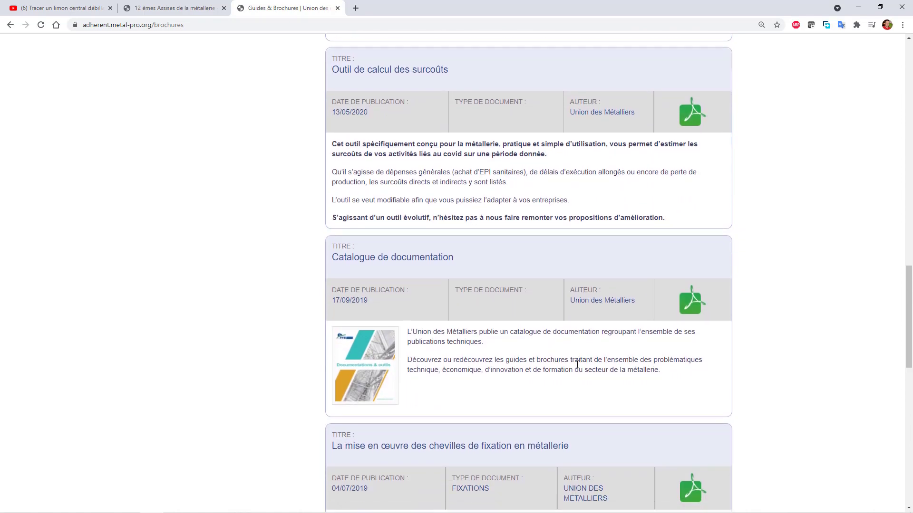
scroll(577, 364, down, 7)
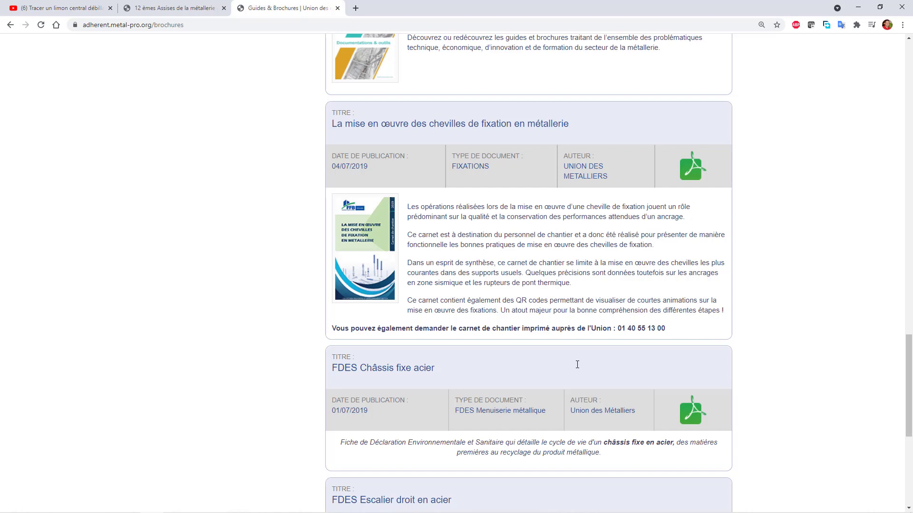
scroll(577, 365, down, 6)
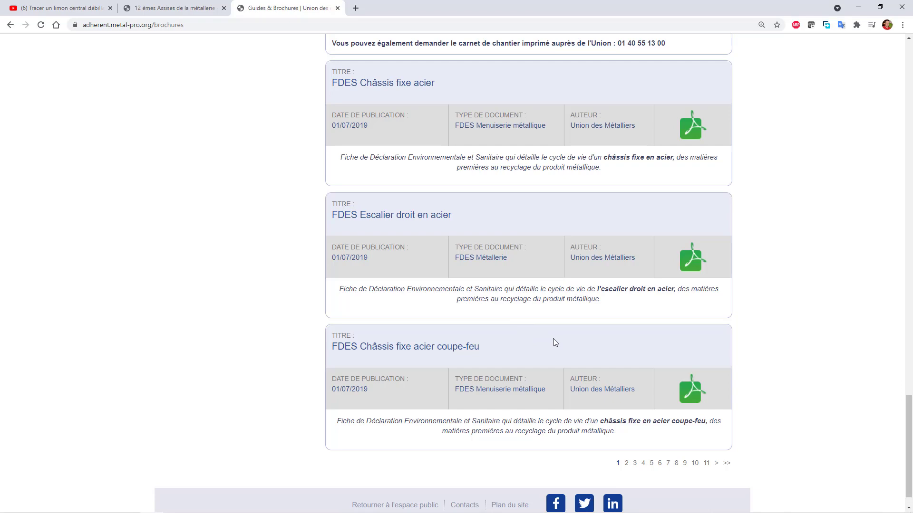
scroll(525, 341, up, 1)
scroll(609, 405, down, 2)
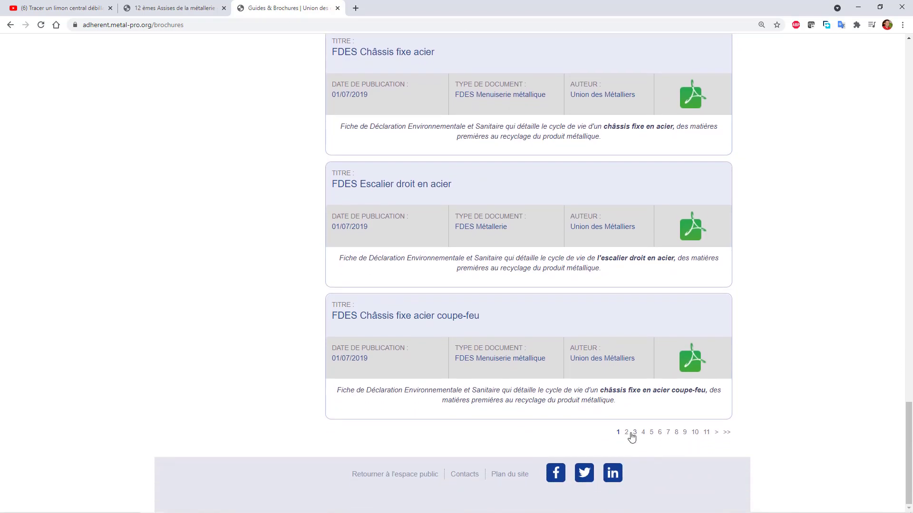
- Open page 2 of the Guides & Brochures list and look through its FDES documents
click(626, 434)
scroll(544, 326, down, 9)
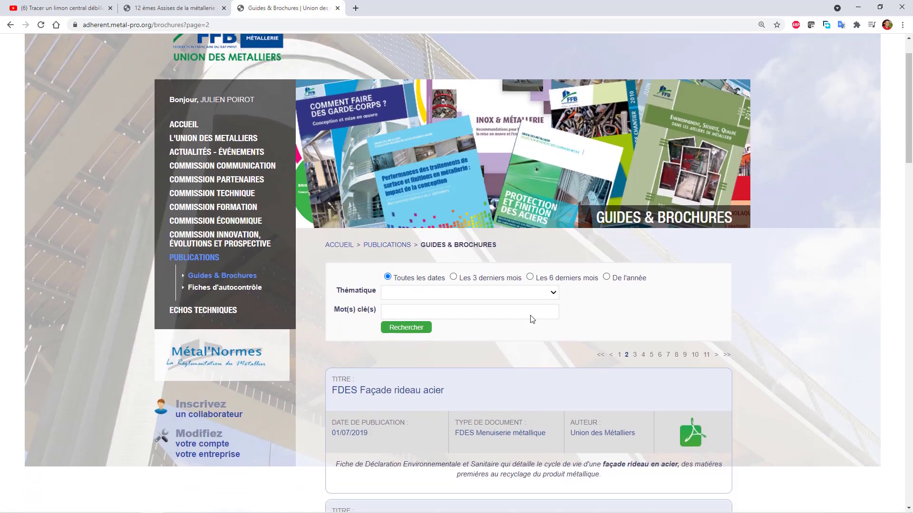
scroll(542, 325, down, 6)
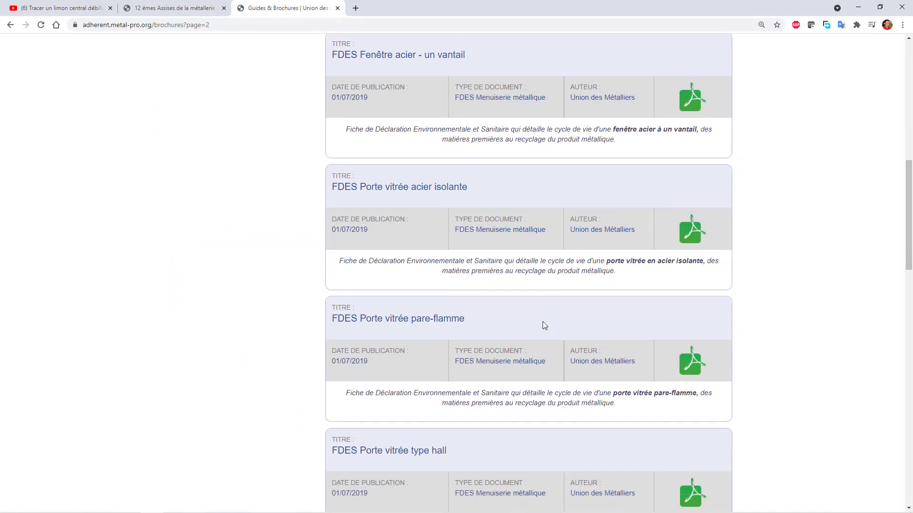
scroll(542, 336, up, 5)
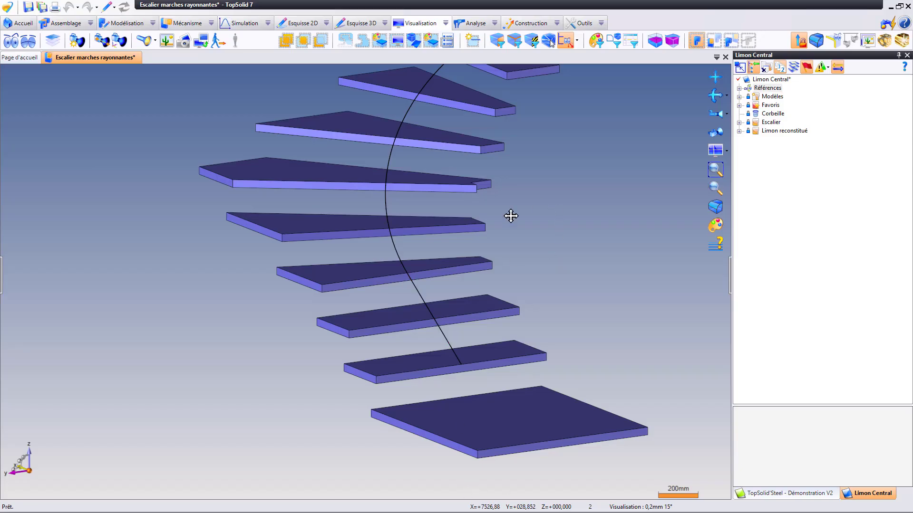
- Switch to TopSolid, show the TopSolid'Steel - Démonstration V2 project and select the Escalier folder inside Composants
middle_drag(510, 215, 485, 229)
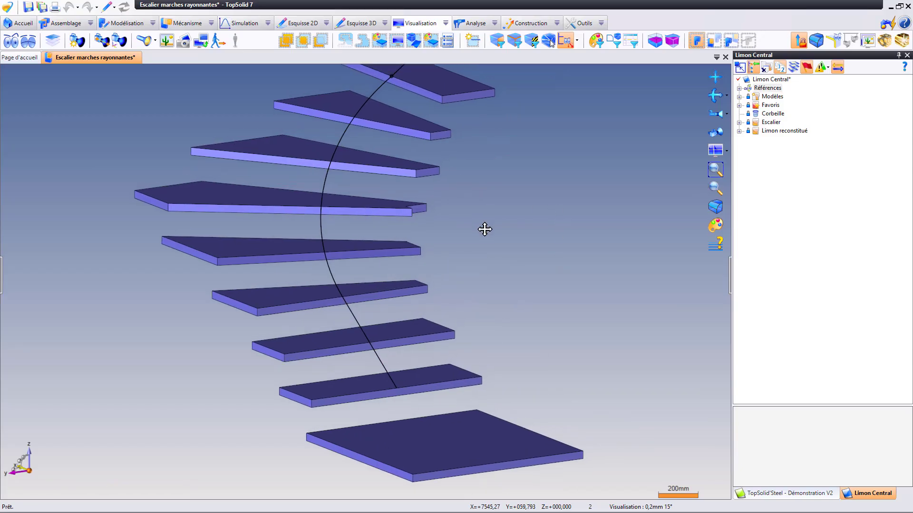
scroll(384, 280, down, 2)
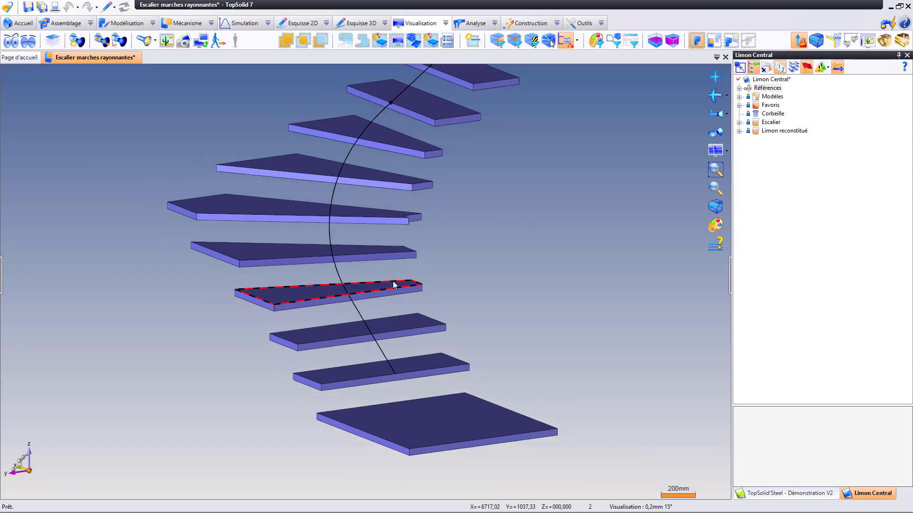
middle_drag(416, 156, 403, 201)
mouse_move(366, 226)
middle_down()
mouse_move(321, 227)
mouse_move(320, 203)
mouse_move(452, 221)
mouse_move(411, 204)
mouse_move(344, 239)
mouse_move(405, 269)
middle_up()
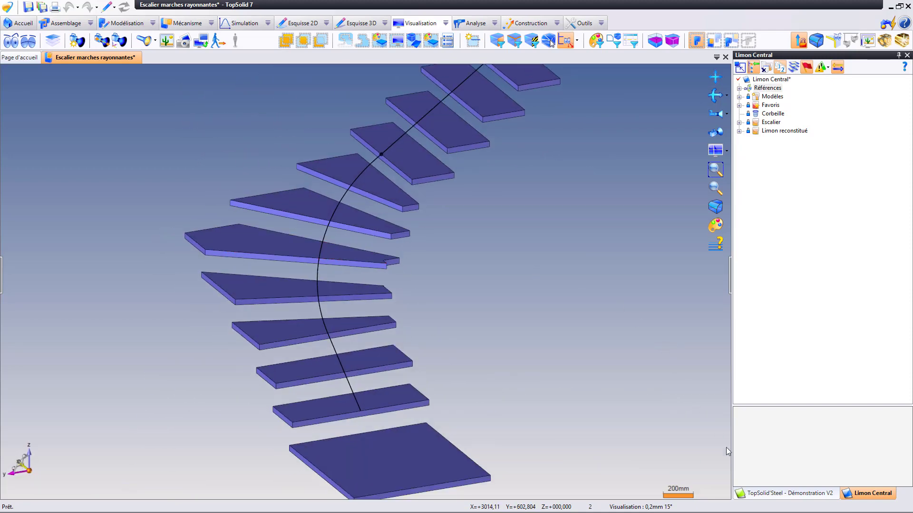
click(769, 494)
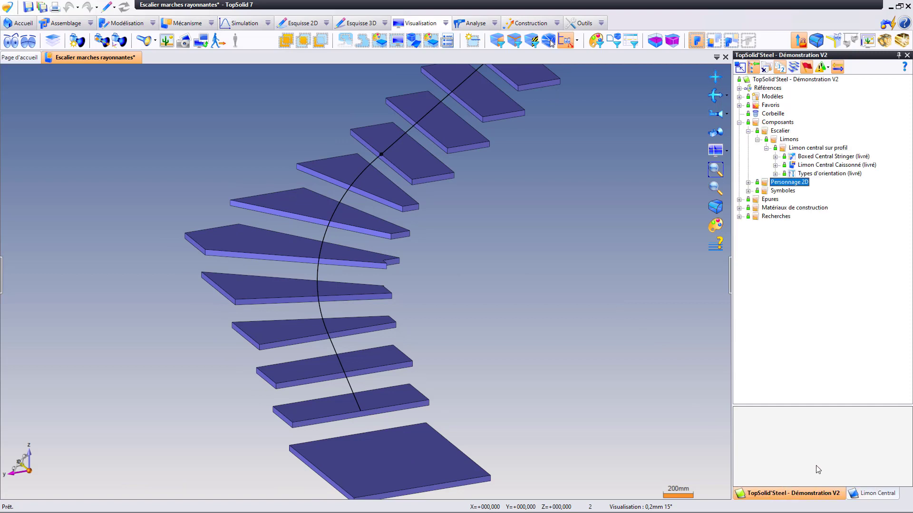
click(739, 123)
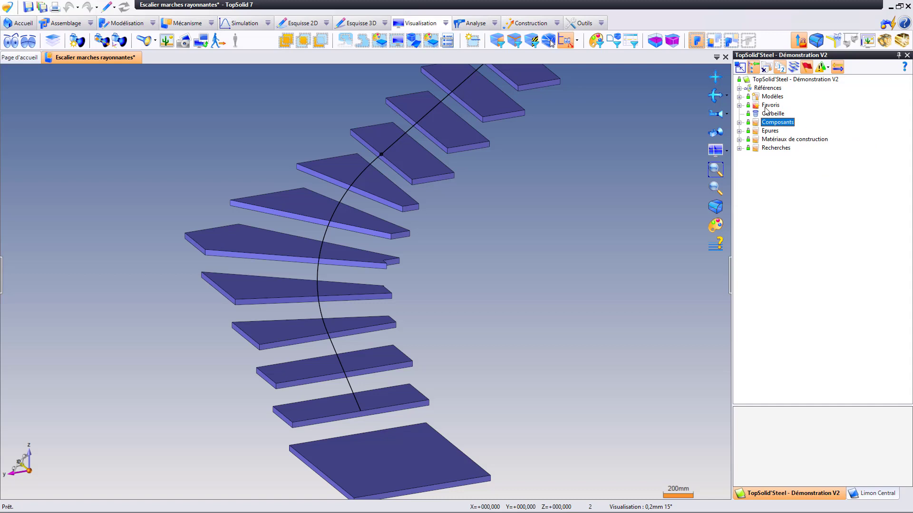
click(740, 123)
click(756, 140)
click(748, 131)
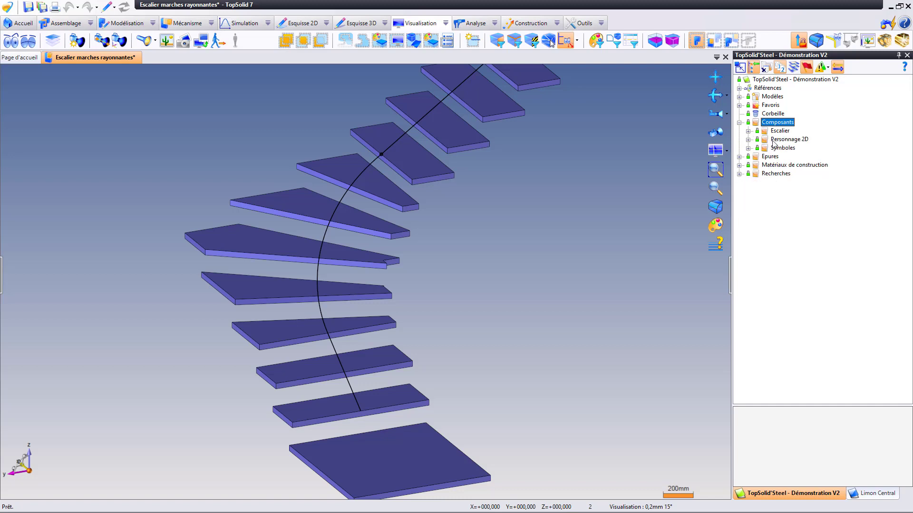
click(782, 131)
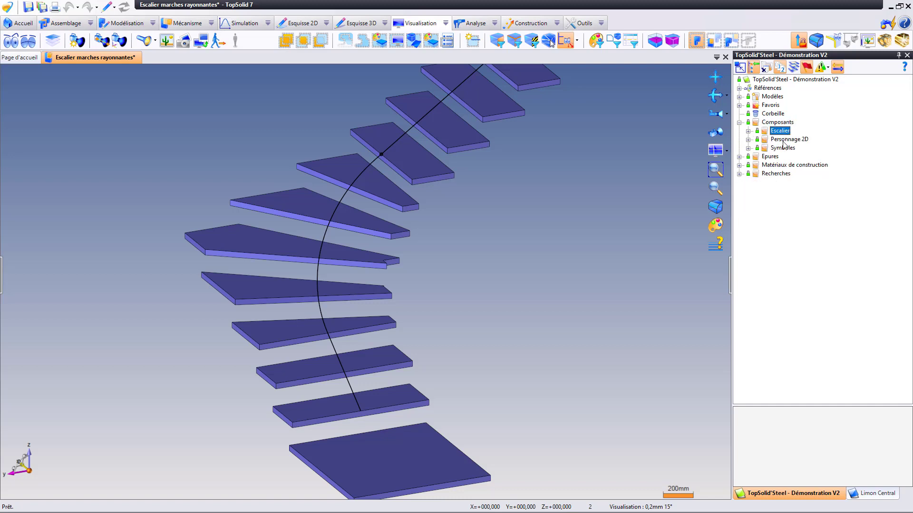
- Expand Escalier, Limons and Limon central sur profil in the project tree and select the Boxed Central Stringer component
click(749, 130)
click(777, 141)
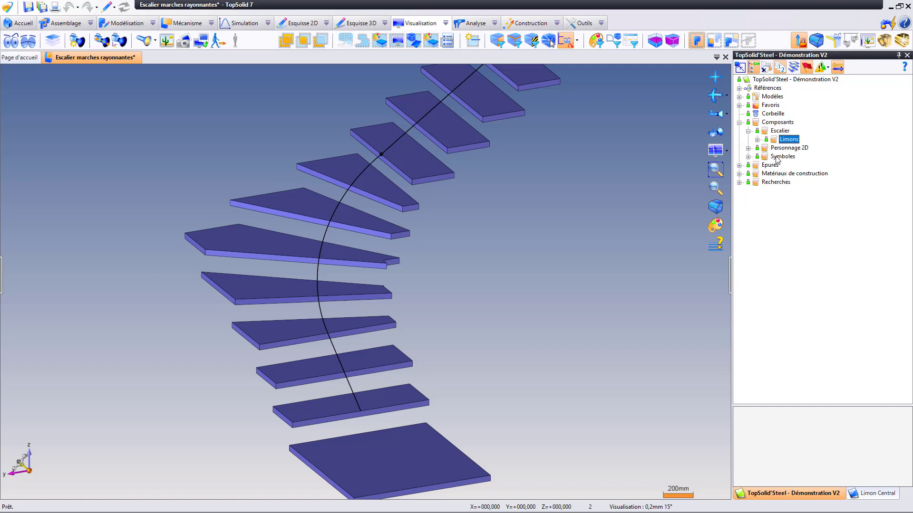
click(756, 139)
click(766, 148)
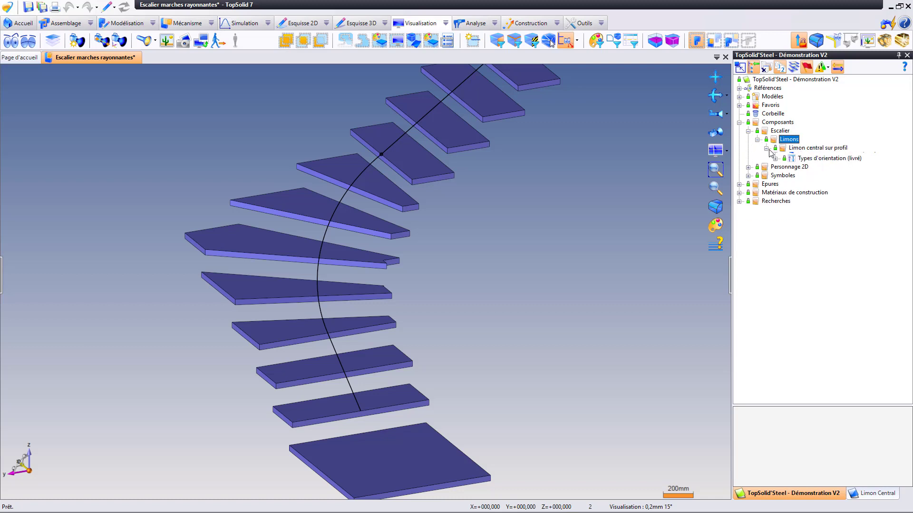
click(807, 148)
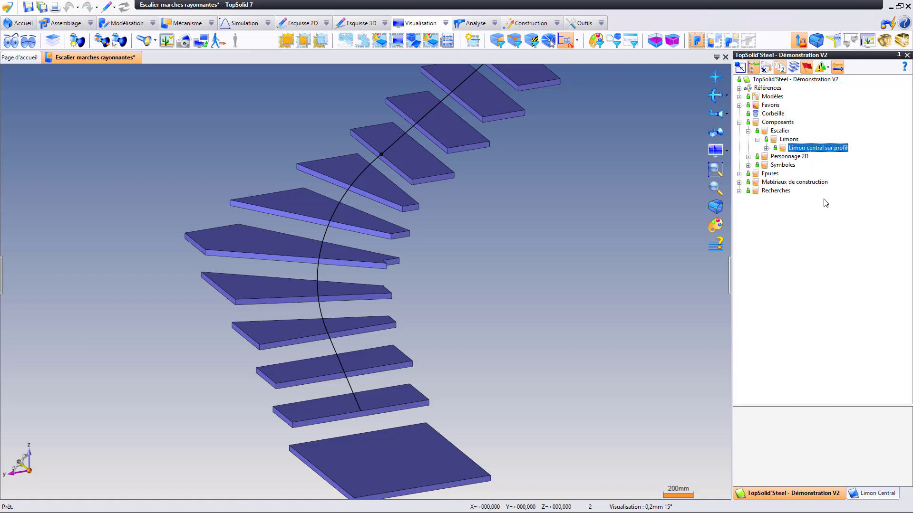
click(765, 148)
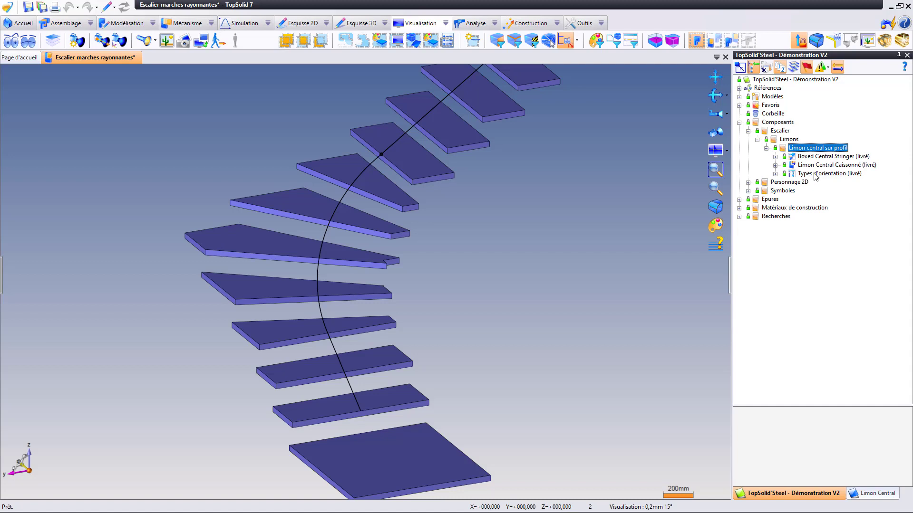
click(821, 156)
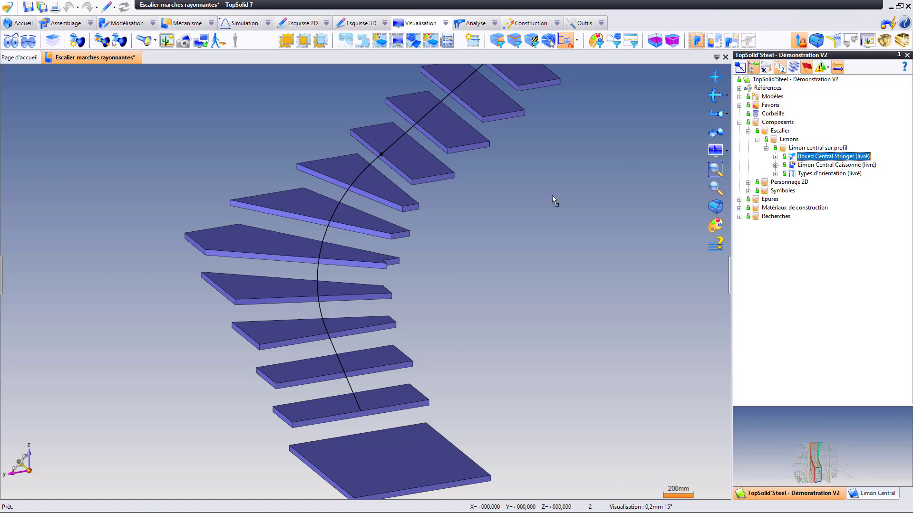
- Start an inclusion of the Boxed Central Stringer in the staircase assembly, collapse the project tree and enlarge the driver illustration
drag(552, 196, 509, 230)
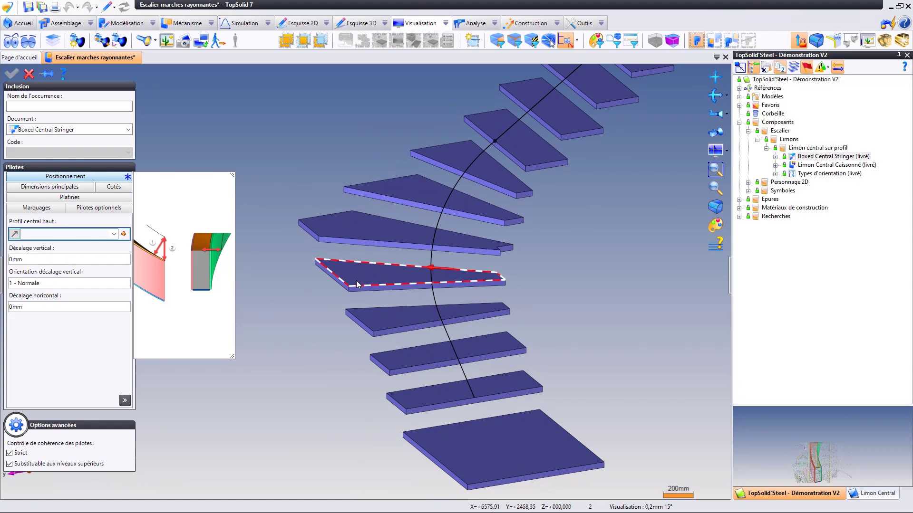
middle_drag(358, 284, 408, 285)
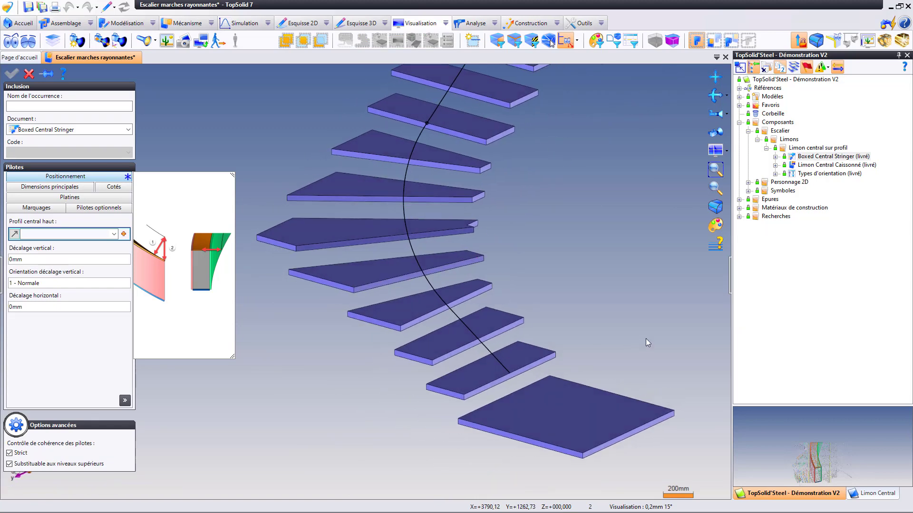
click(730, 280)
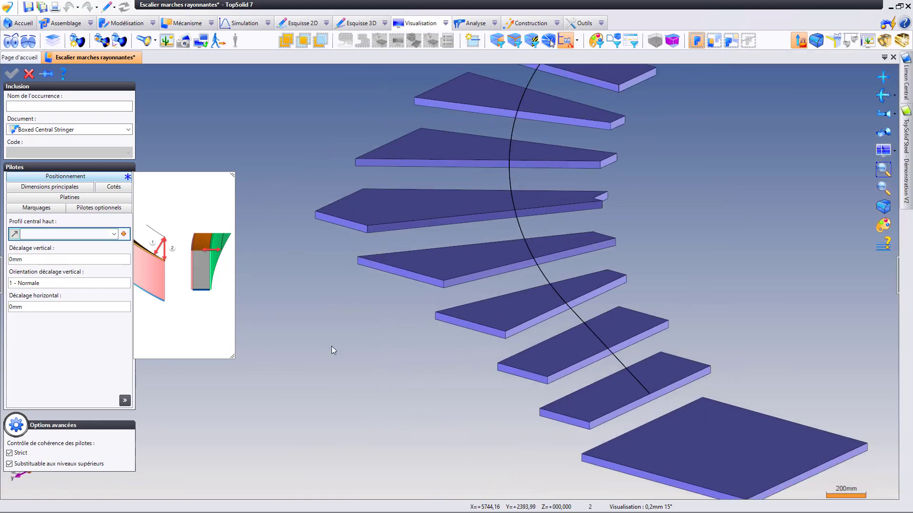
drag(233, 357, 315, 412)
- Choose the curved segment of the line running through the treads as the stringer's Profil central haut
click(80, 234)
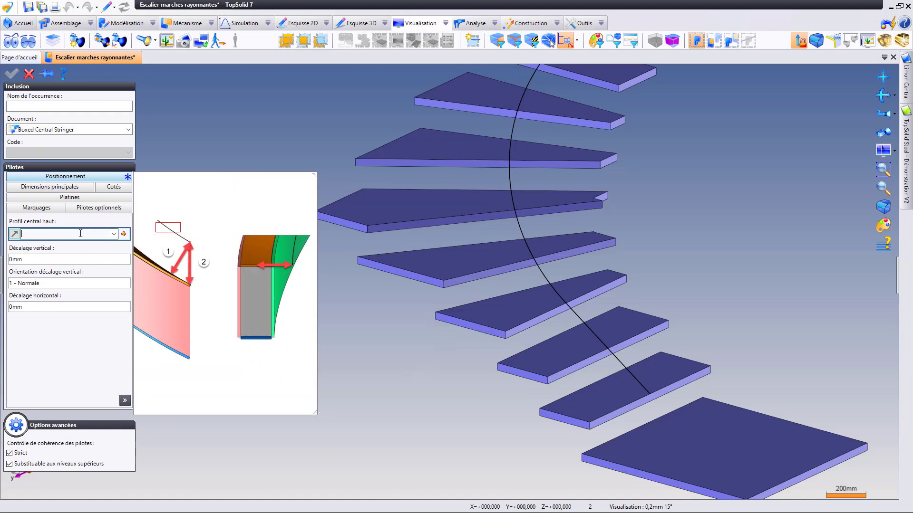
scroll(416, 284, down, 3)
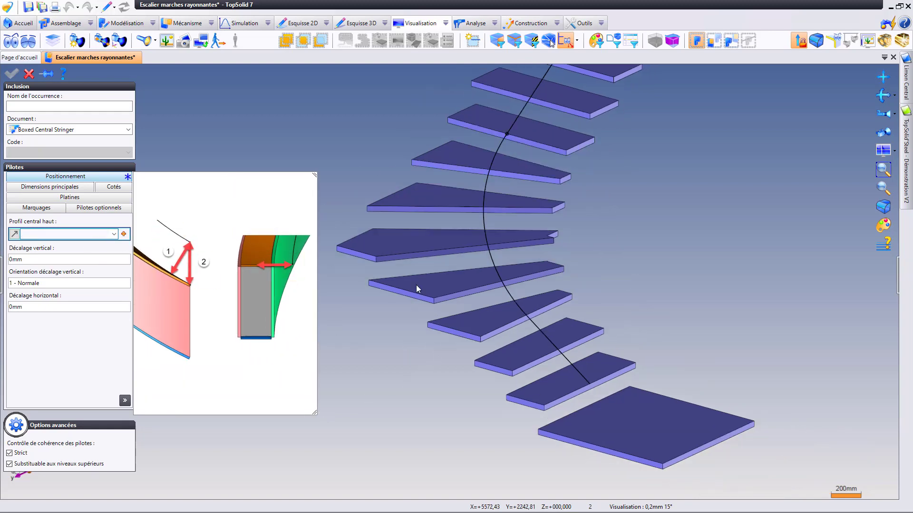
click(493, 258)
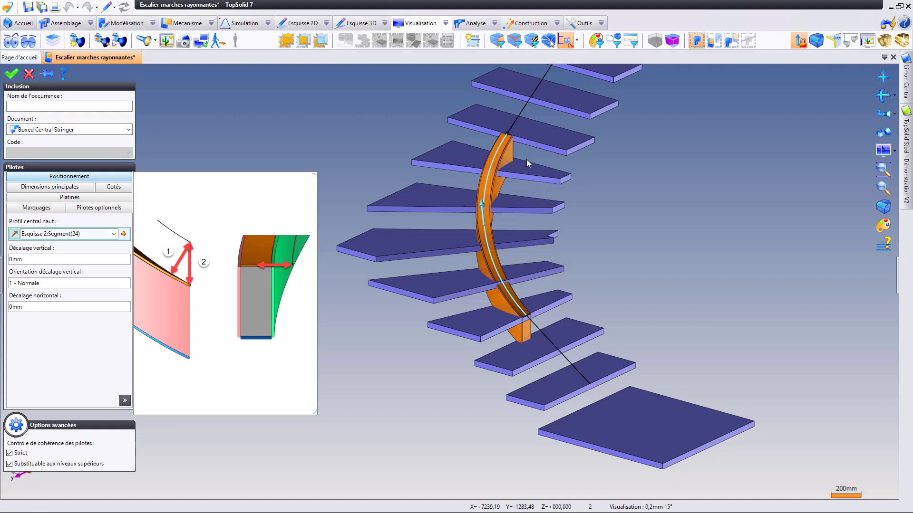
- Set the stringer's vertical offset to 200 mm and check its position beneath the treads
middle_drag(514, 337, 534, 309)
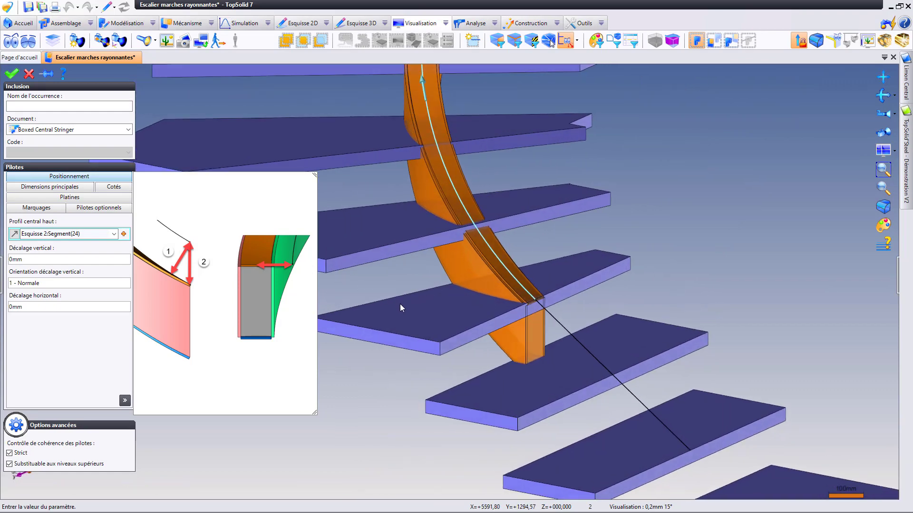
middle_drag(421, 307, 528, 326)
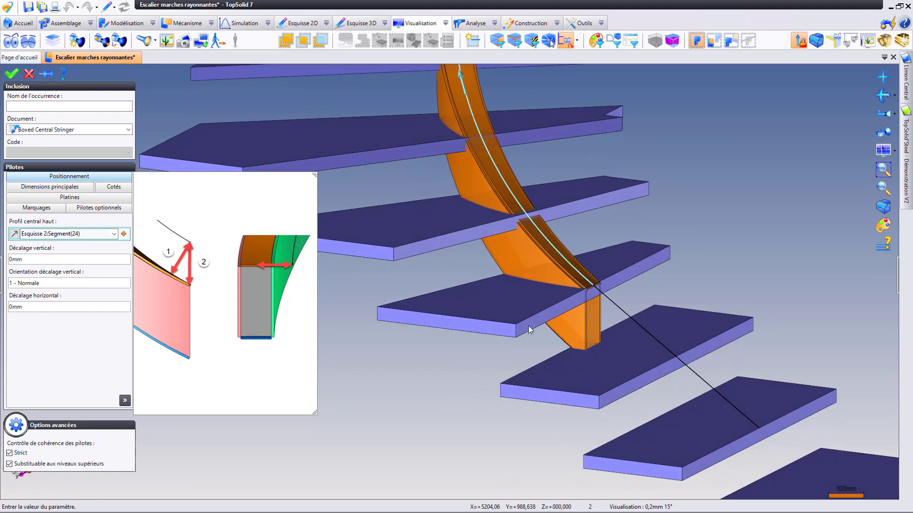
click(44, 259)
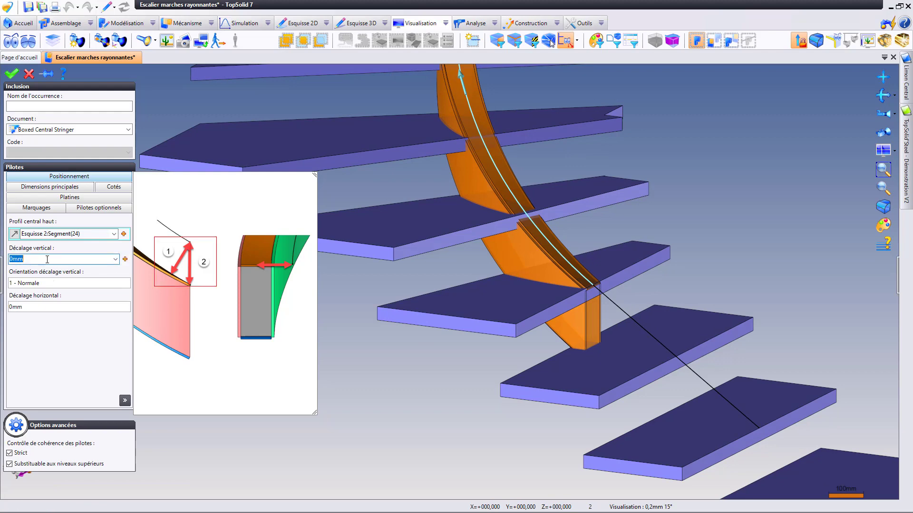
text(200)
key(Return)
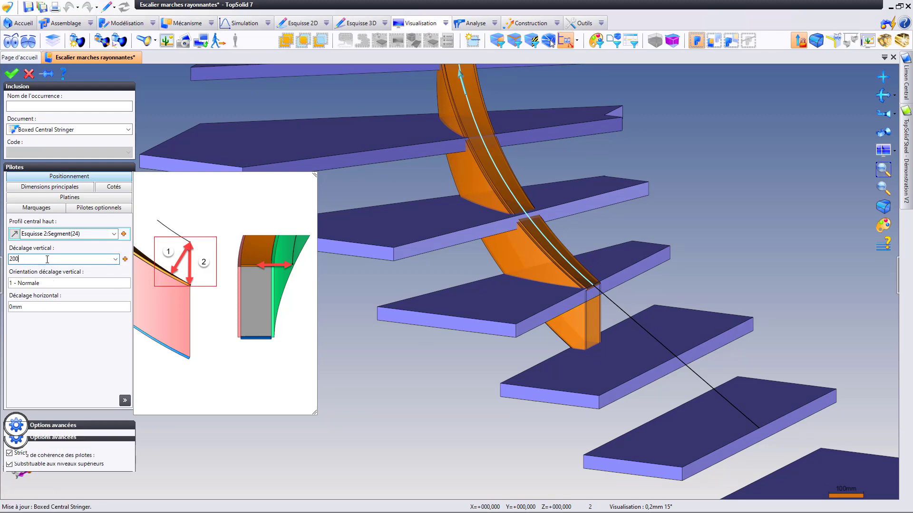
middle_drag(497, 324, 522, 287)
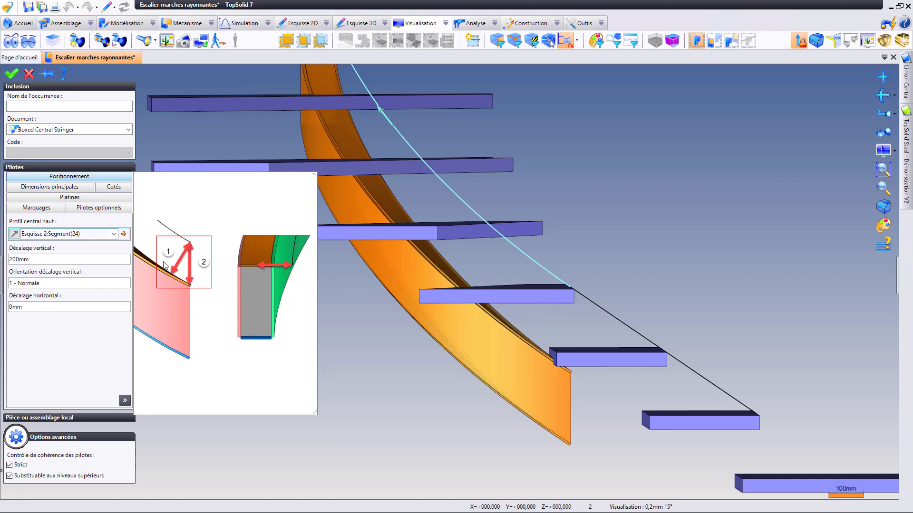
- Set the vertical offset orientation to 2 - Verticale and the vertical offset to 260 mm
click(78, 285)
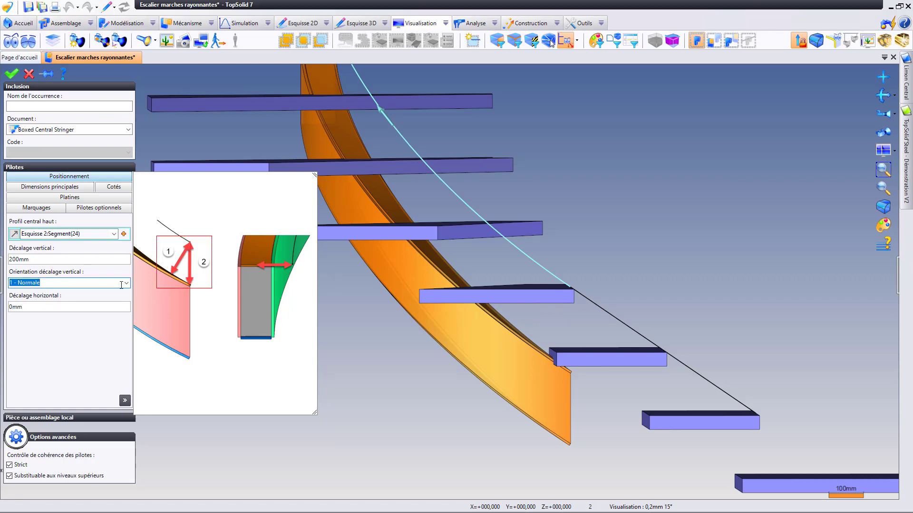
click(122, 283)
click(95, 293)
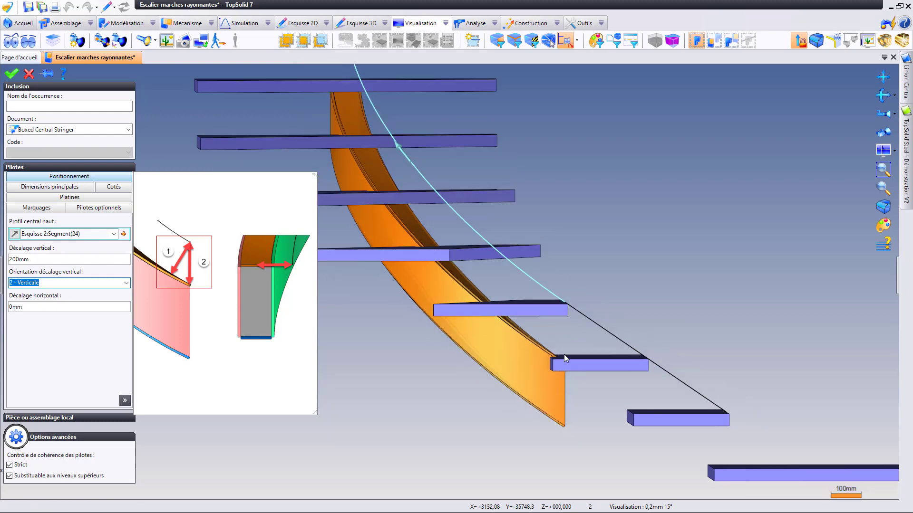
click(70, 260)
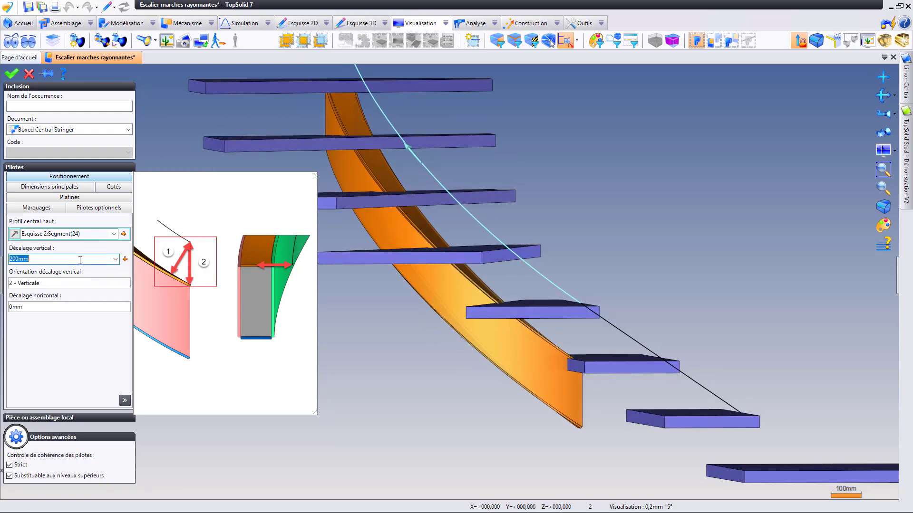
text(260)
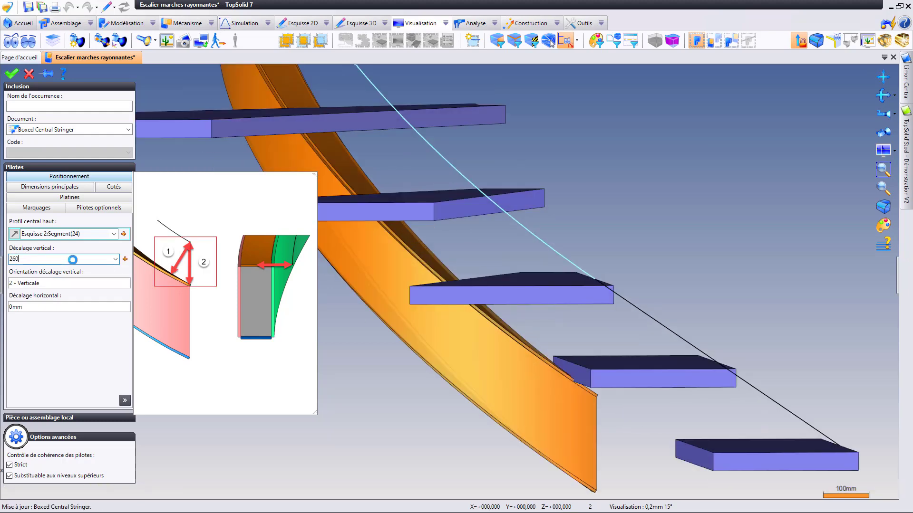
key(Tab)
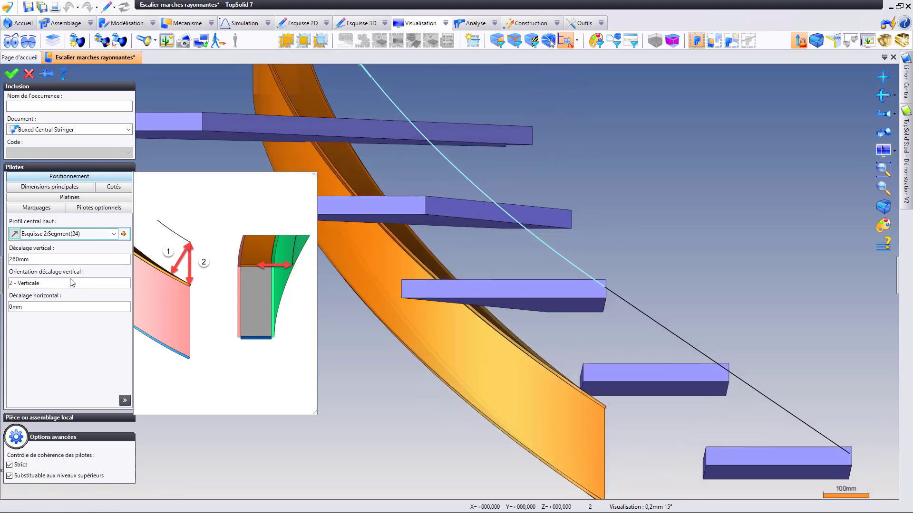
- Open the horizontal offset value and examine how the stringer is placed sideways relative to the guide curve
click(52, 305)
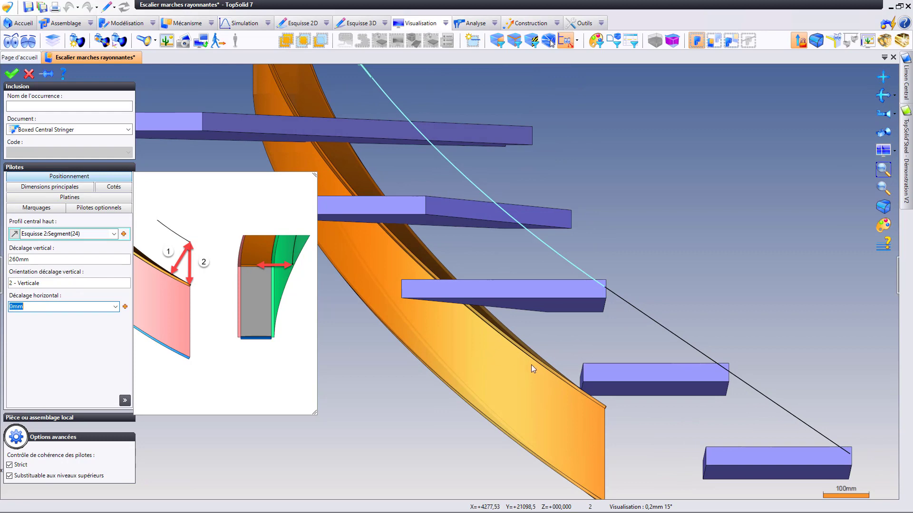
middle_drag(452, 379, 392, 279)
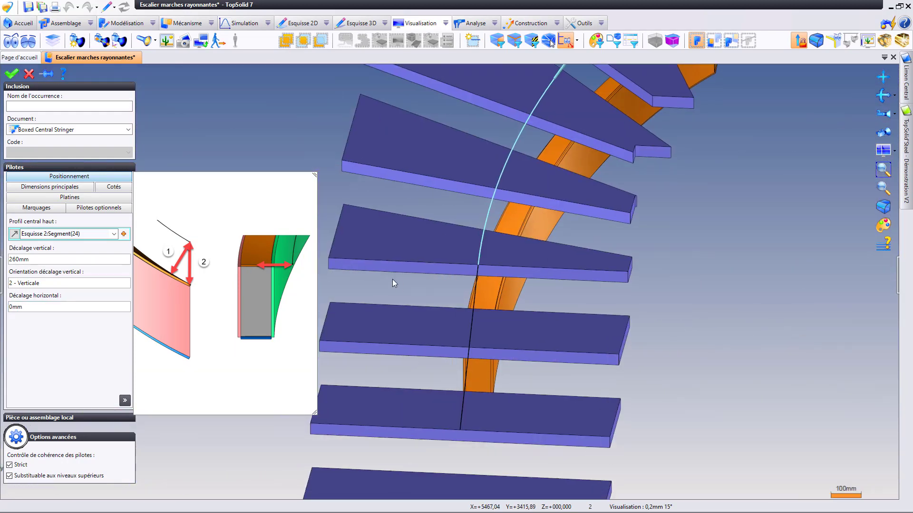
scroll(469, 290, up, 4)
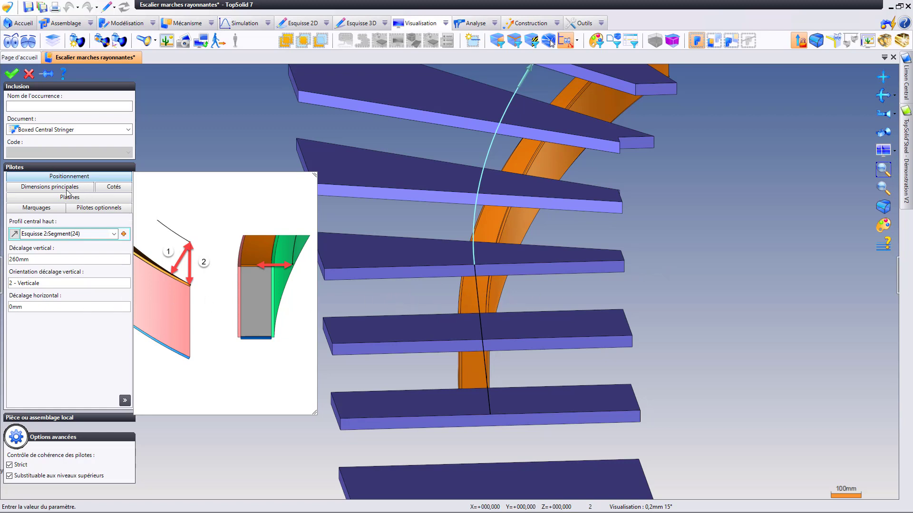
- Show the stringer's main dimensions and examine its lower end, height and width settings
click(49, 188)
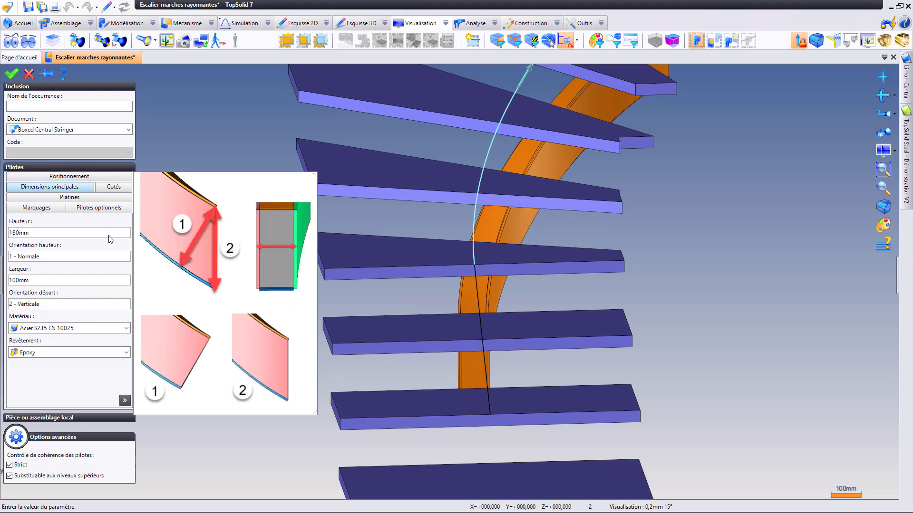
middle_drag(404, 319, 603, 235)
scroll(583, 235, up, 4)
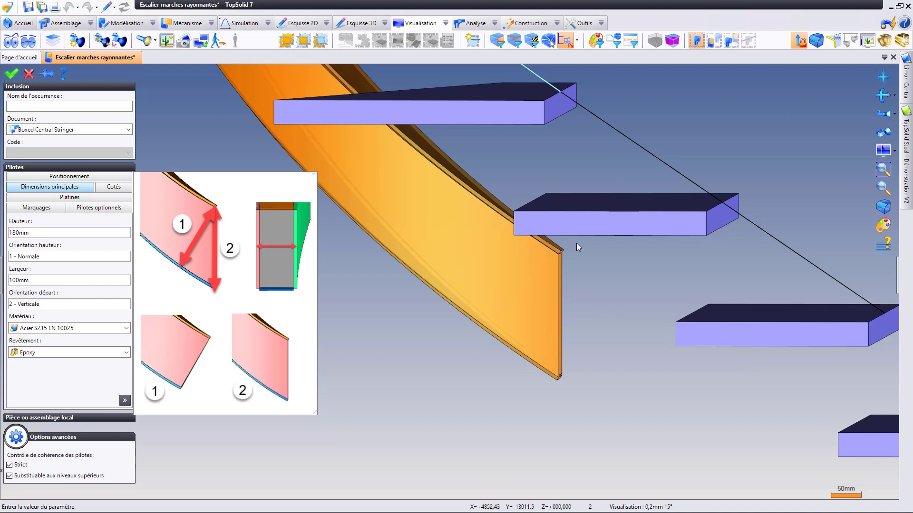
click(65, 280)
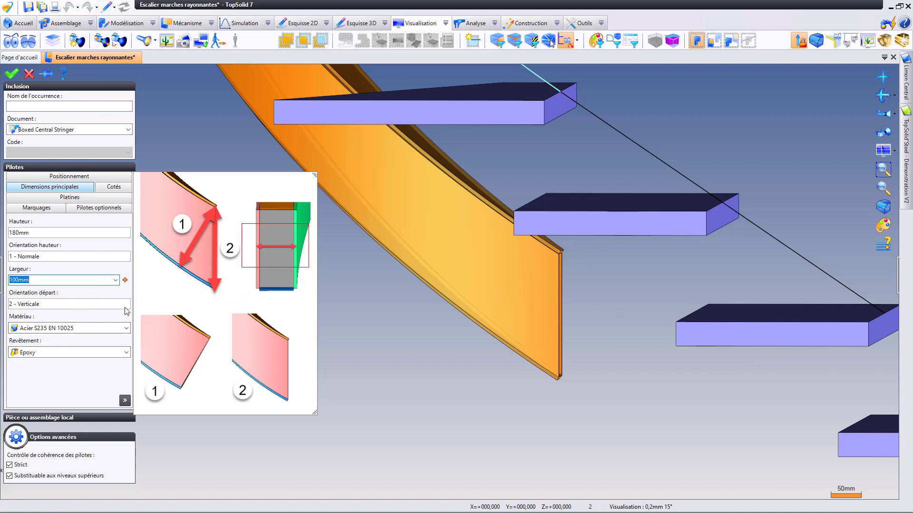
- Set the stringer's start orientation to 1 - Normale and inspect the cut at its lower end
click(97, 305)
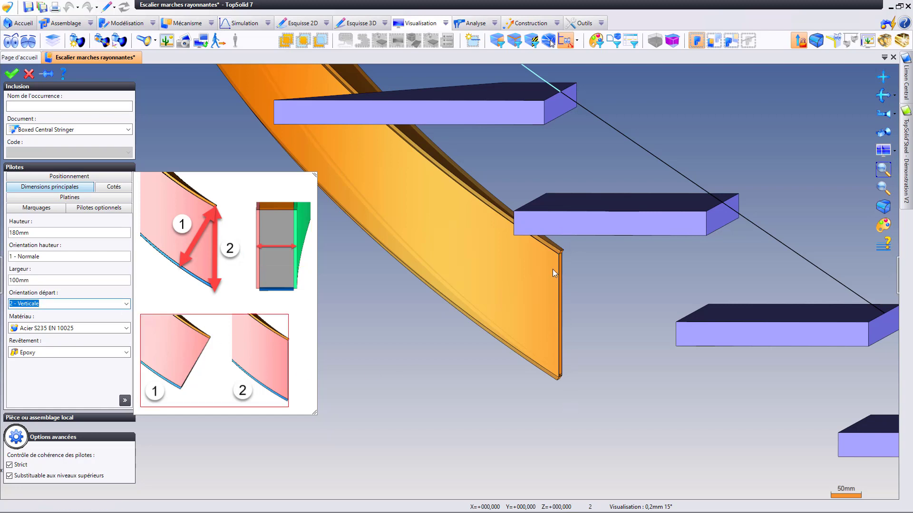
click(127, 304)
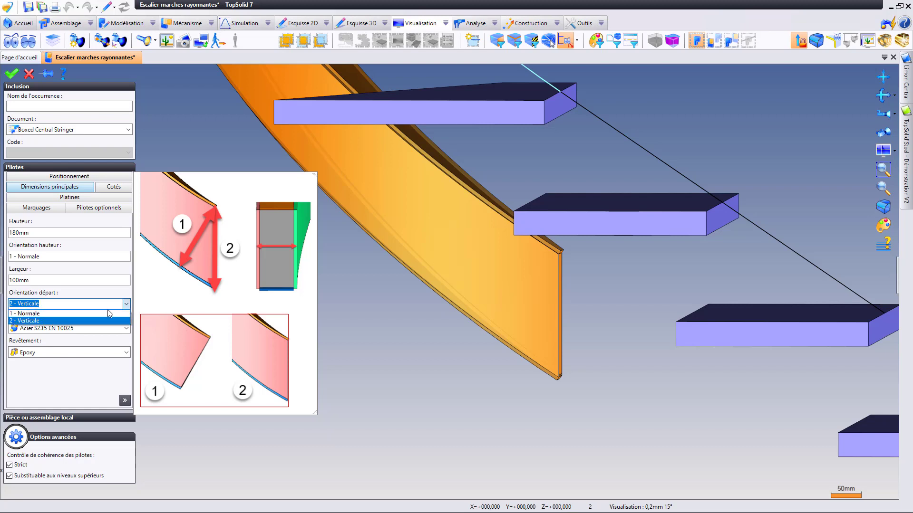
click(95, 321)
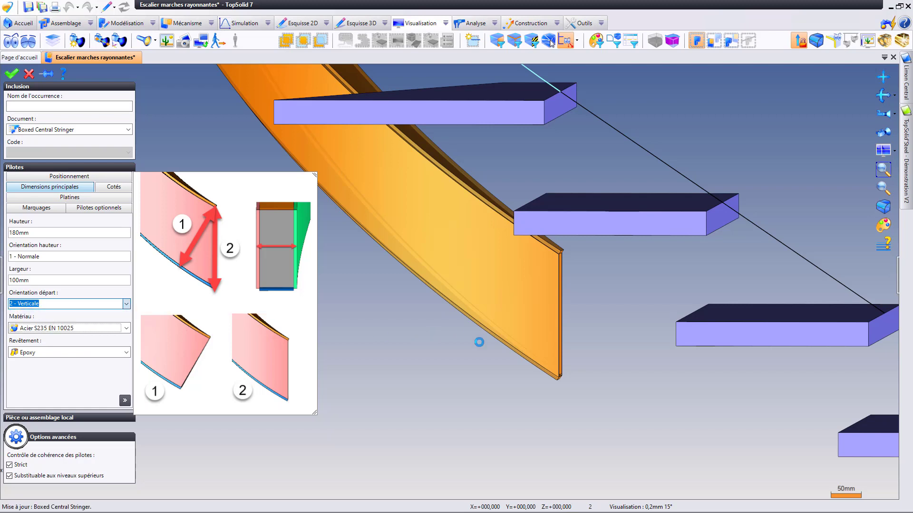
scroll(615, 355, down, 5)
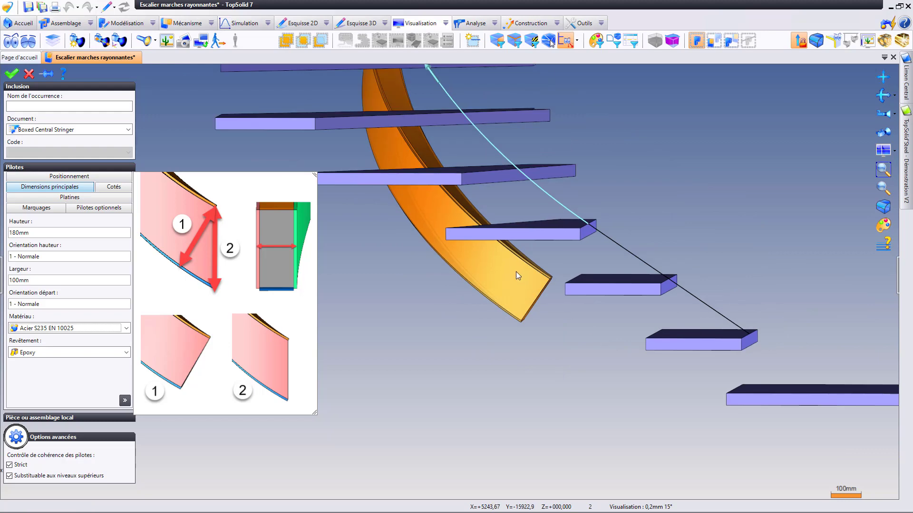
middle_drag(518, 276, 552, 242)
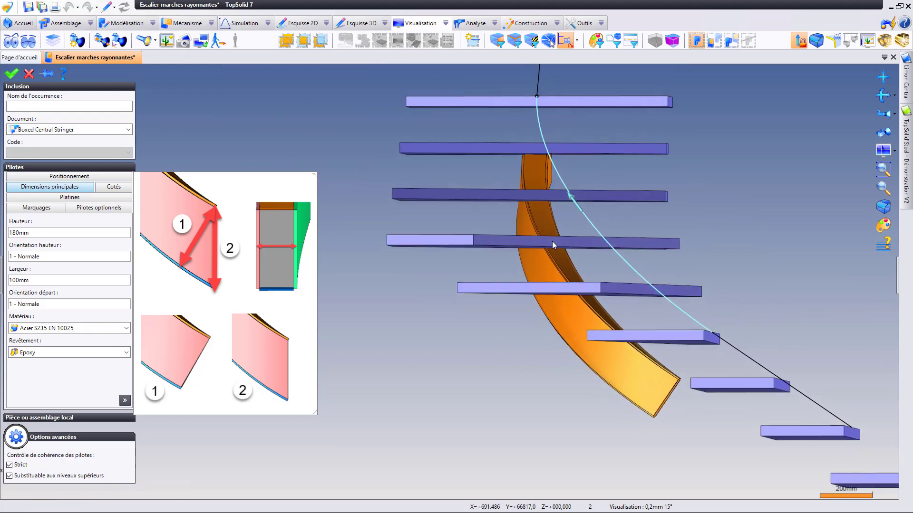
scroll(528, 213, up, 4)
scroll(515, 218, down, 1)
middle_drag(515, 219, 494, 235)
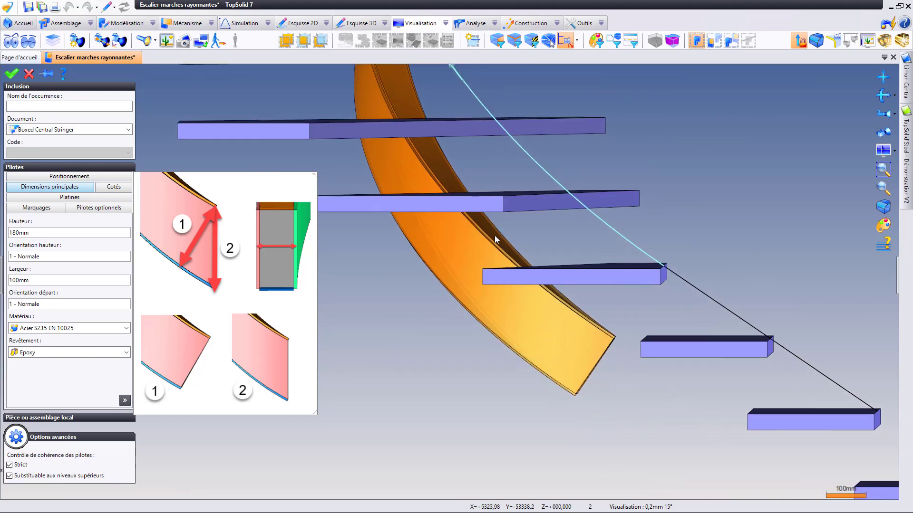
- Set the stringer's start orientation back to 2 - Verticale and check its lower end
click(114, 304)
click(126, 303)
click(28, 316)
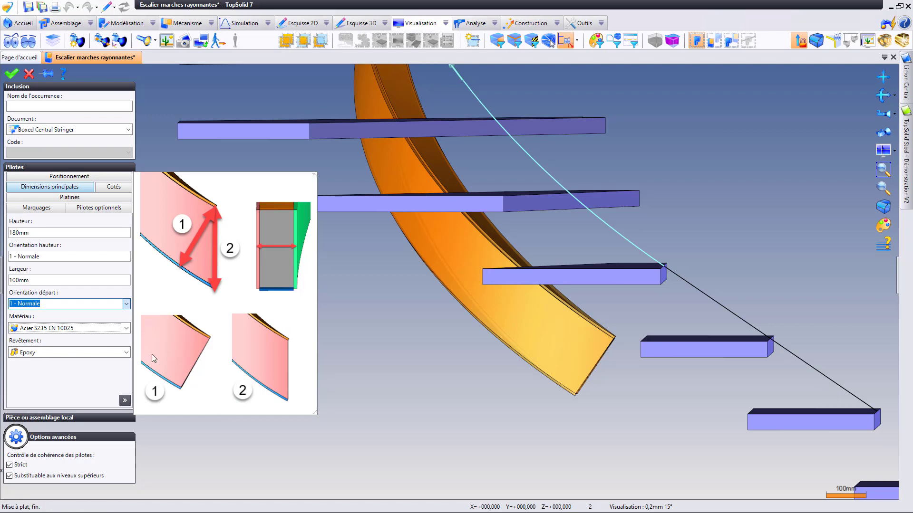
middle_drag(533, 344, 469, 299)
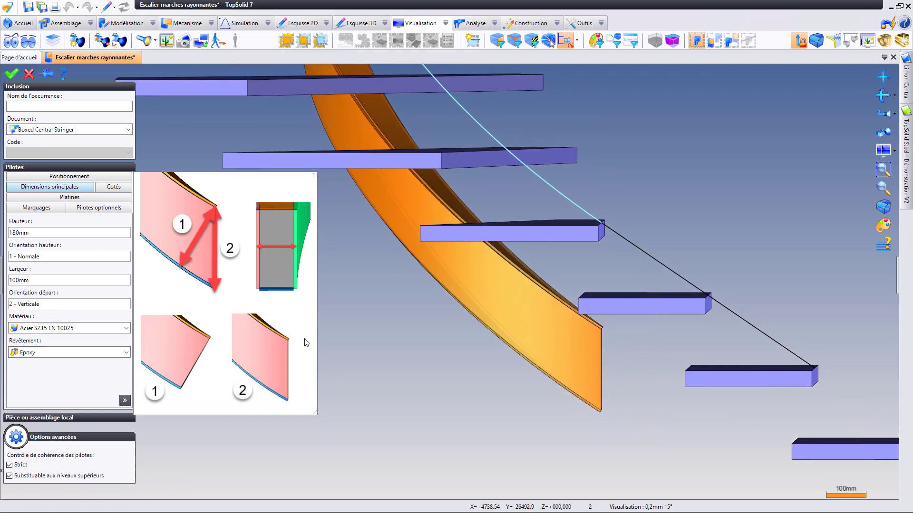
- Show the stringer's side plate settings and examine the boxed section at its lower end
click(110, 189)
middle_drag(532, 359, 601, 326)
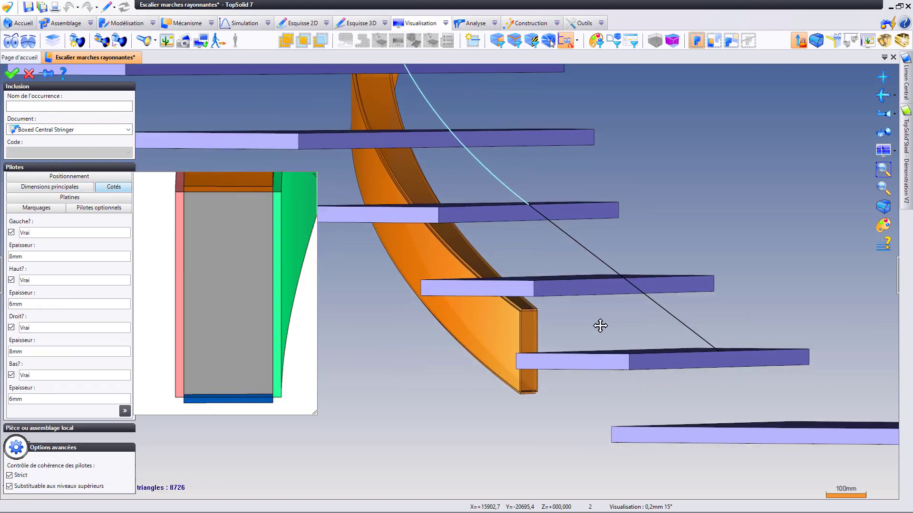
scroll(543, 315, up, 3)
middle_drag(527, 301, 547, 310)
scroll(542, 311, up, 2)
scroll(532, 336, up, 1)
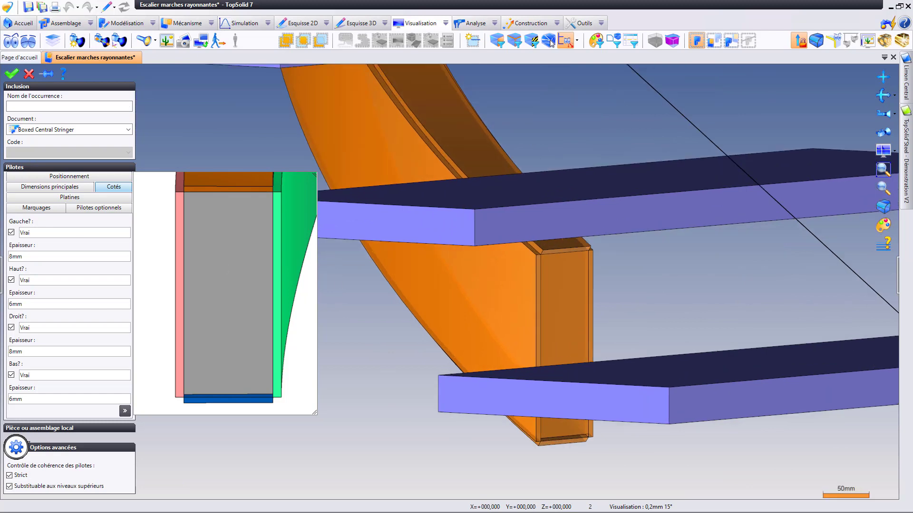
- Turn off the stringer's left side plate so the inside of the box is exposed
click(11, 232)
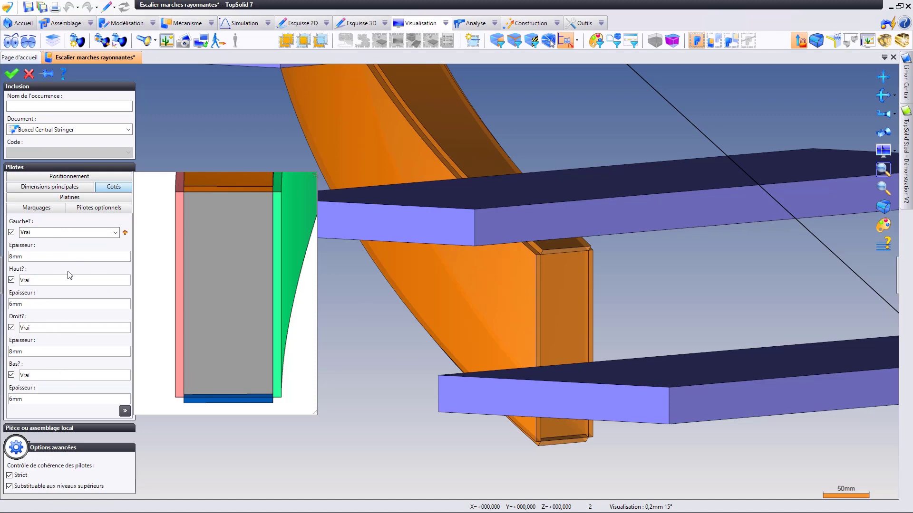
click(69, 197)
middle_drag(484, 278, 456, 295)
click(114, 187)
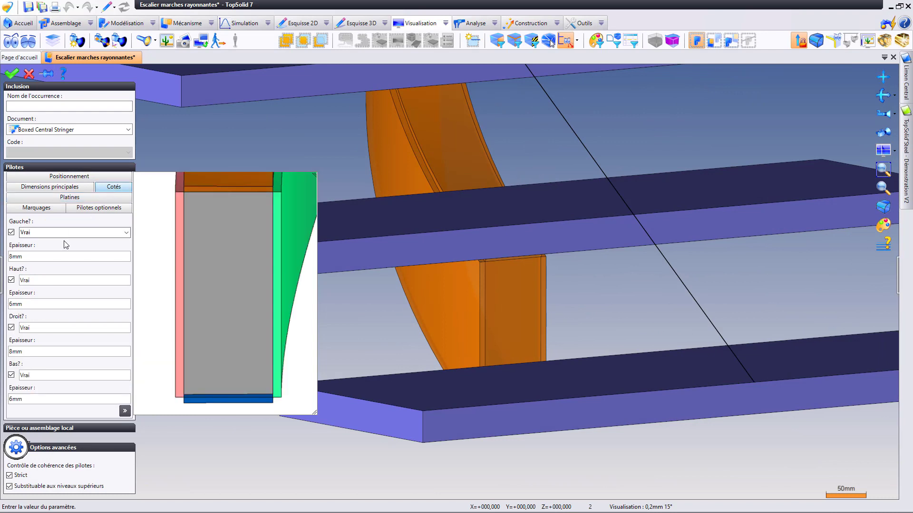
click(11, 232)
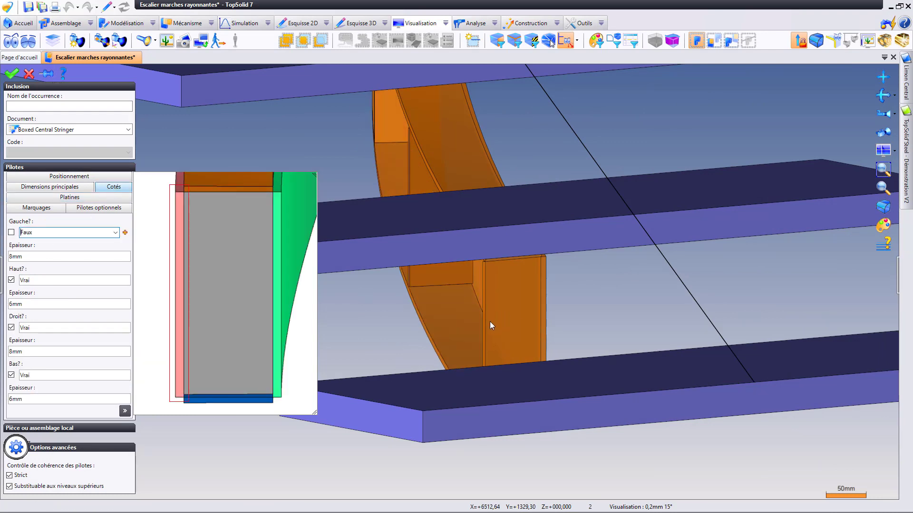
middle_drag(491, 322, 497, 301)
- Show the plate settings and try the stringer without its start plate
click(104, 198)
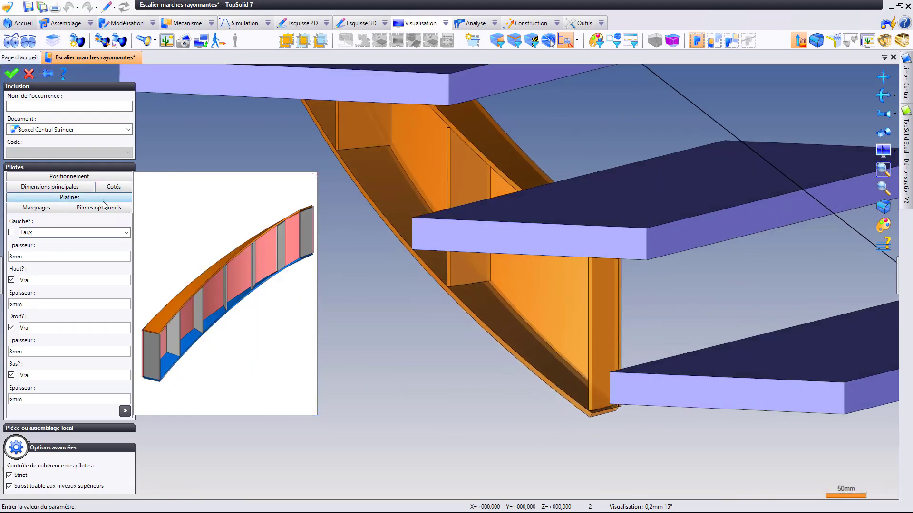
click(10, 233)
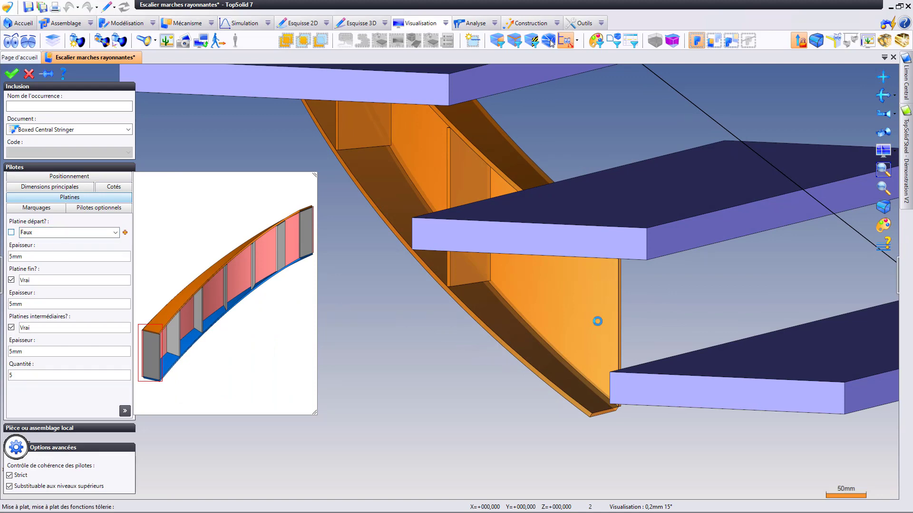
middle_drag(406, 317, 458, 393)
- Examine the intermediate plates inside the stringer and open their quantity value
scroll(458, 392, down, 4)
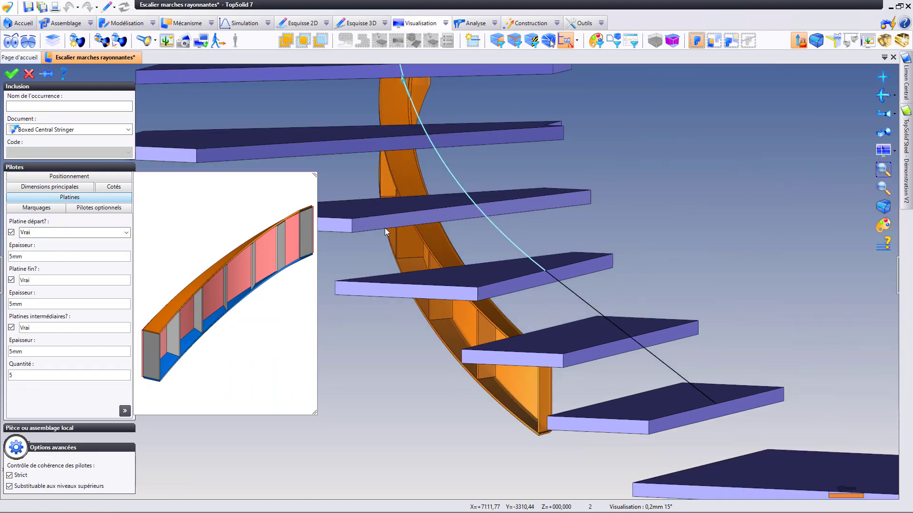
scroll(436, 405, up, 3)
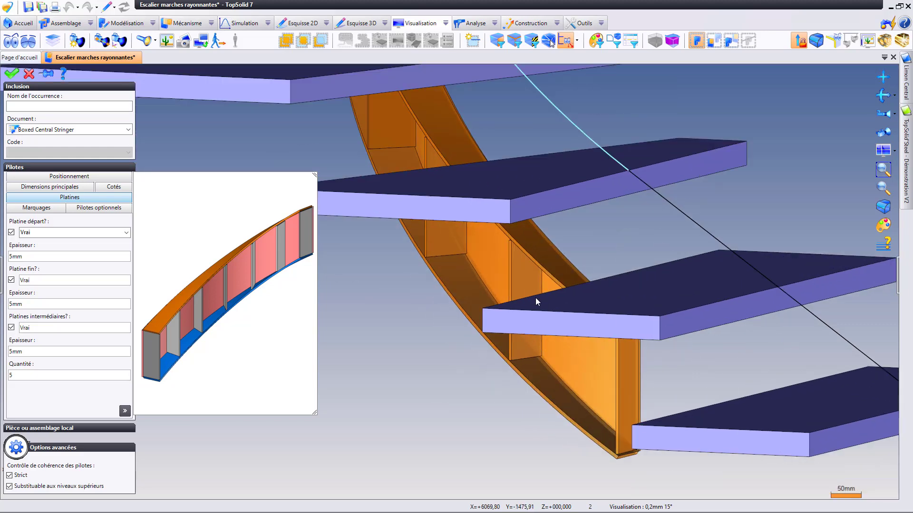
middle_drag(535, 298, 569, 340)
scroll(585, 373, up, 2)
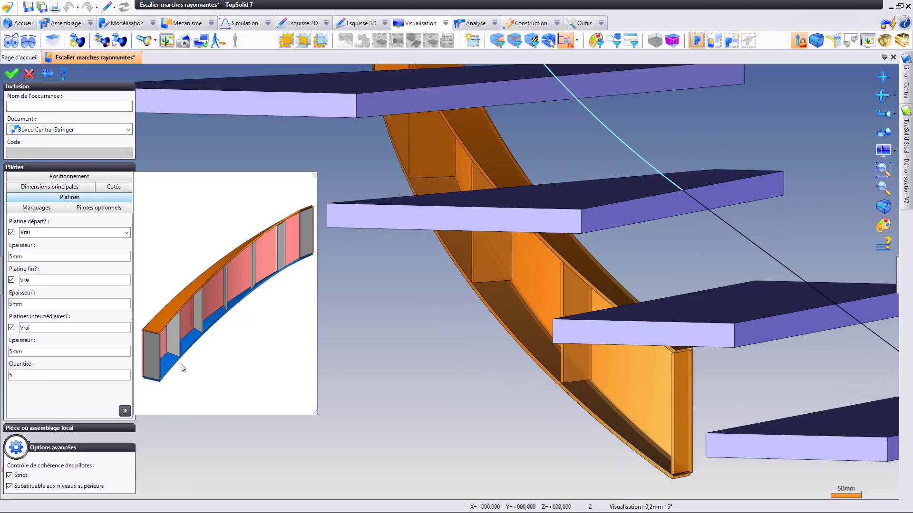
click(79, 375)
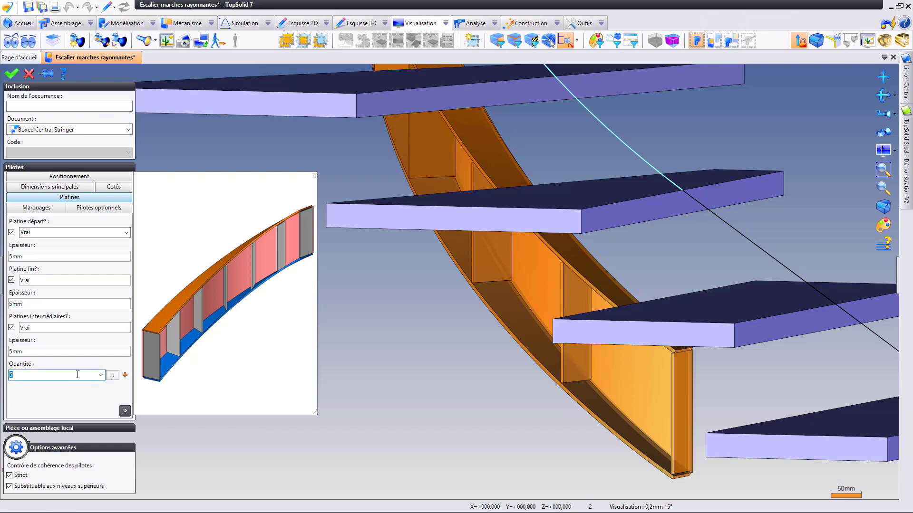
key(Tab)
middle_drag(513, 284, 575, 291)
scroll(528, 305, down, 2)
- Enable the markings on the stringer's right and bottom sides and validate the inclusion
click(48, 208)
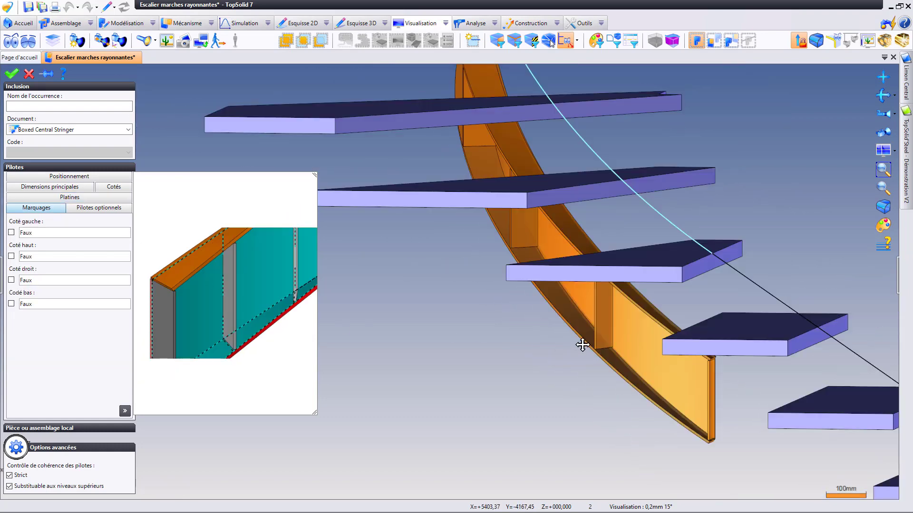
scroll(580, 346, up, 3)
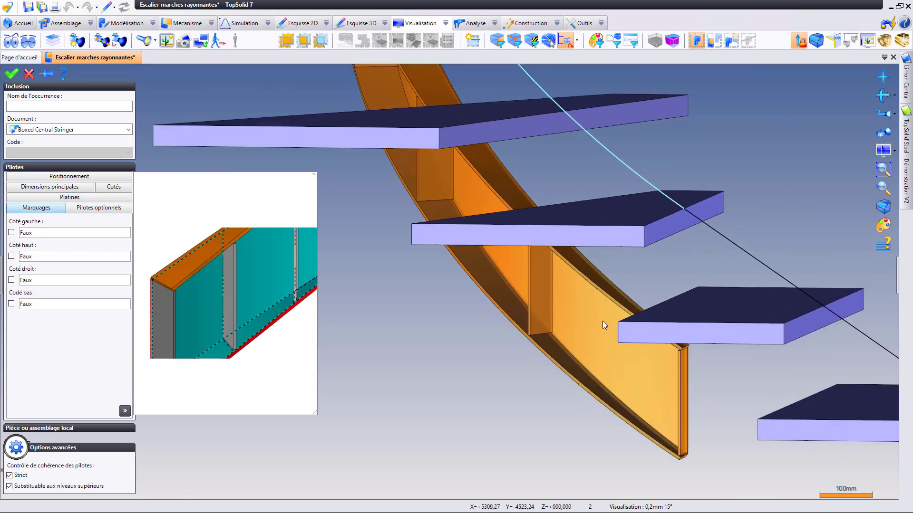
scroll(602, 321, up, 3)
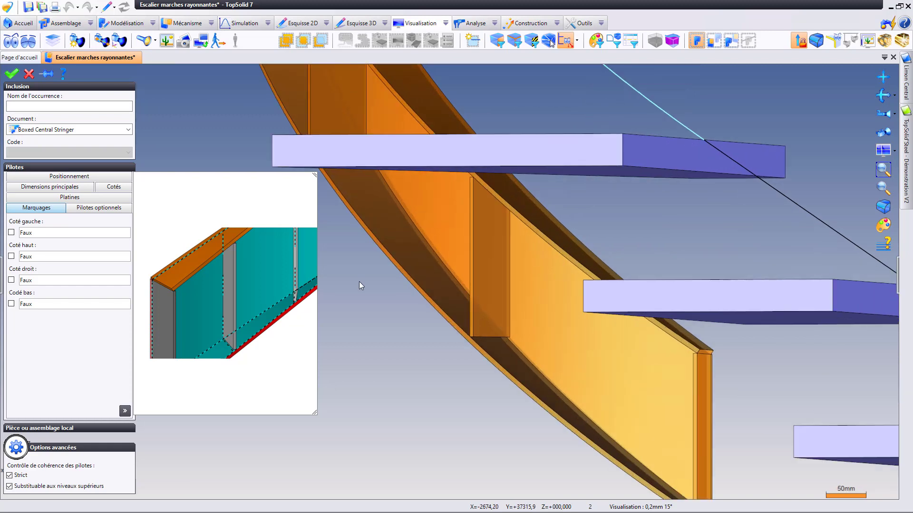
click(11, 281)
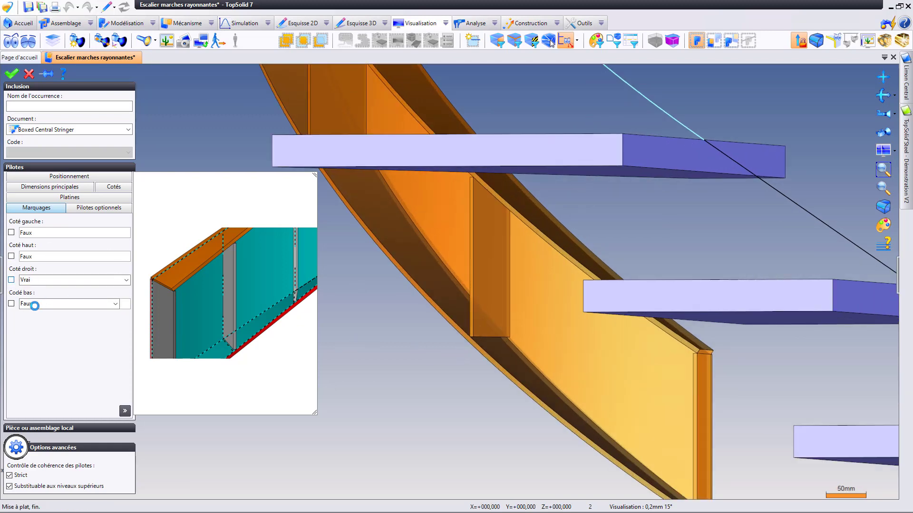
click(11, 304)
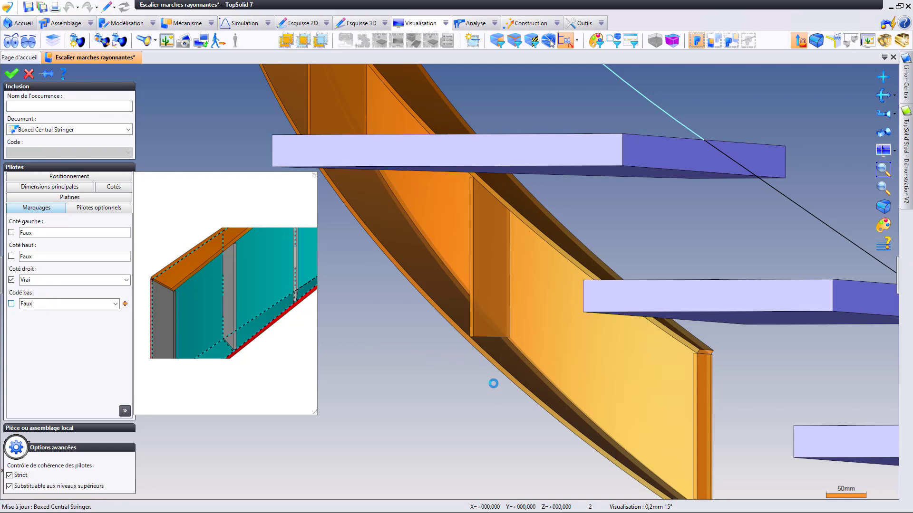
right_click(402, 337)
click(413, 339)
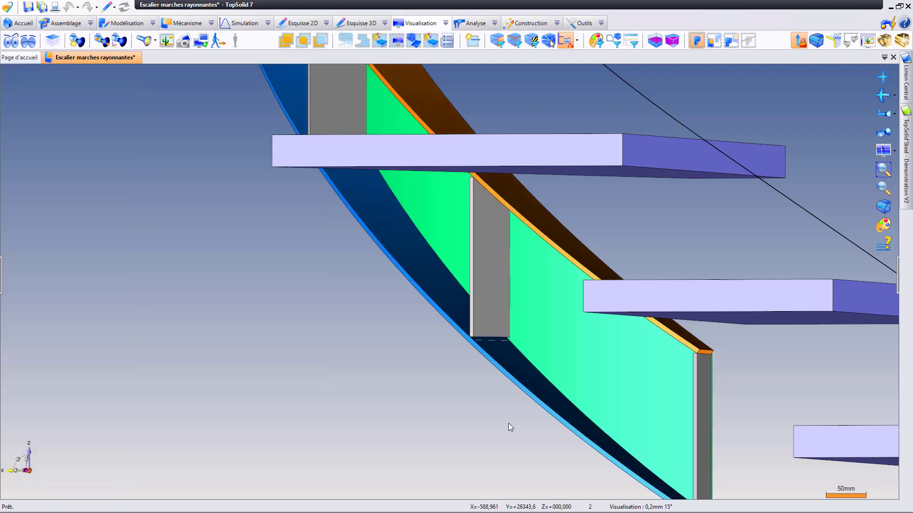
- Hide the lowest intermediate plate inside the stringer
mouse_move(550, 319)
middle_down()
mouse_move(571, 307)
mouse_move(559, 310)
middle_up()
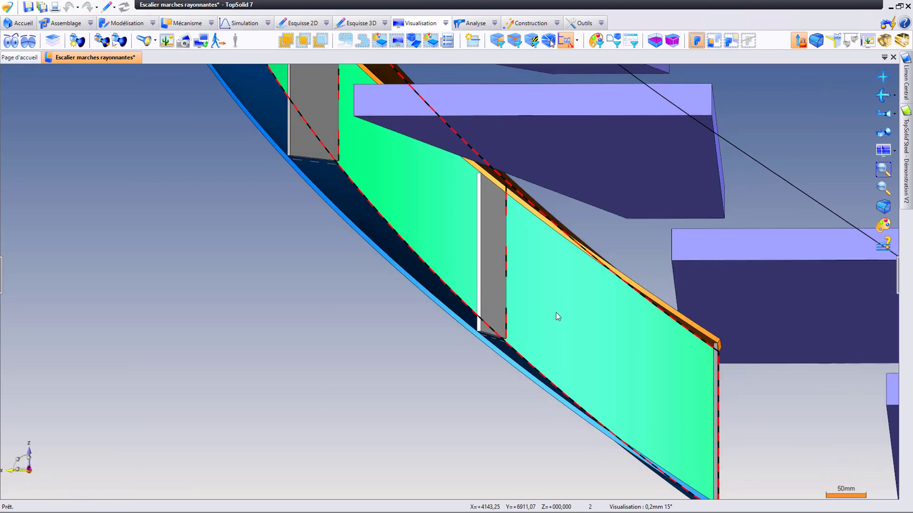
scroll(522, 299, up, 3)
right_click(472, 261)
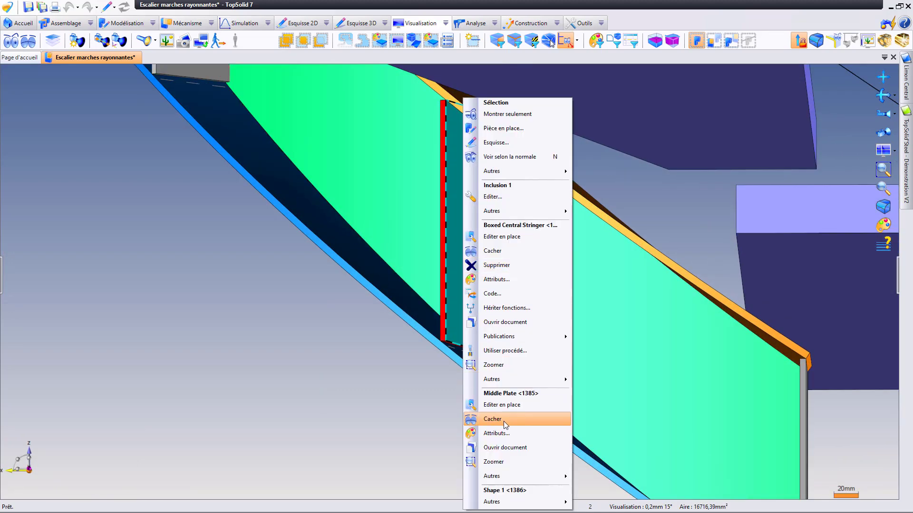
click(503, 421)
- Examine the marking lines on the stringer's bottom and right side plates where the hidden intermediate plate sits
middle_drag(478, 270, 512, 273)
scroll(488, 383, up, 3)
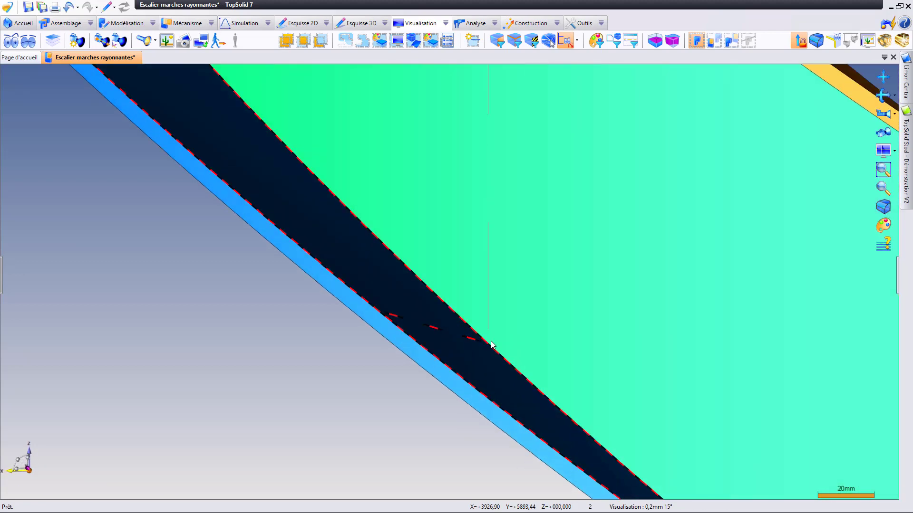
scroll(504, 385, down, 1)
middle_drag(521, 292, 513, 322)
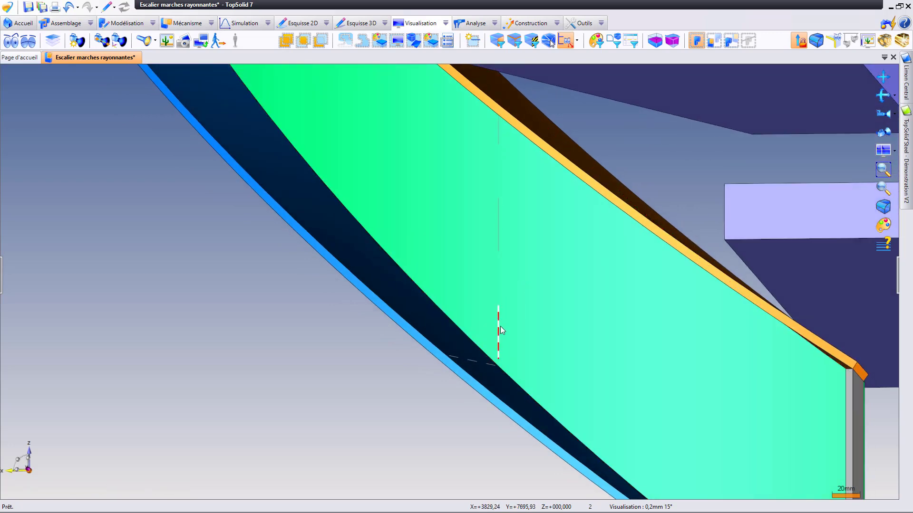
middle_drag(498, 307, 503, 222)
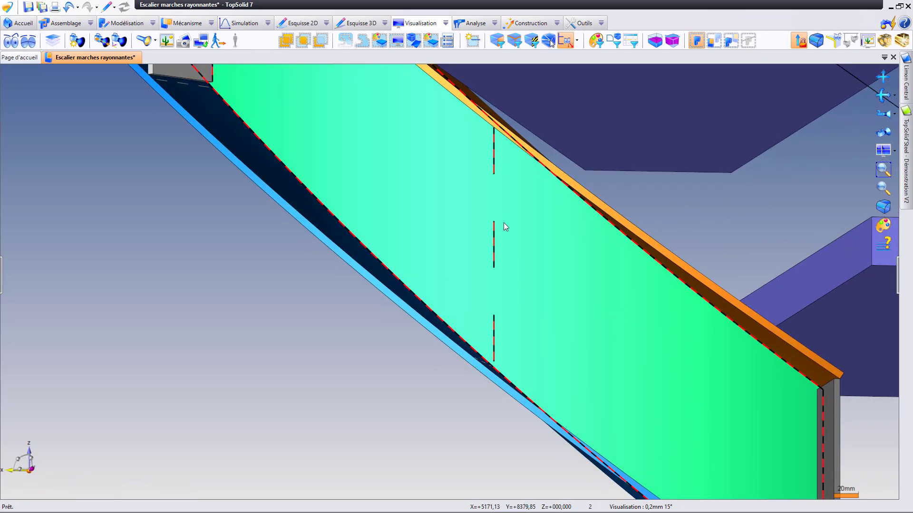
scroll(518, 278, down, 2)
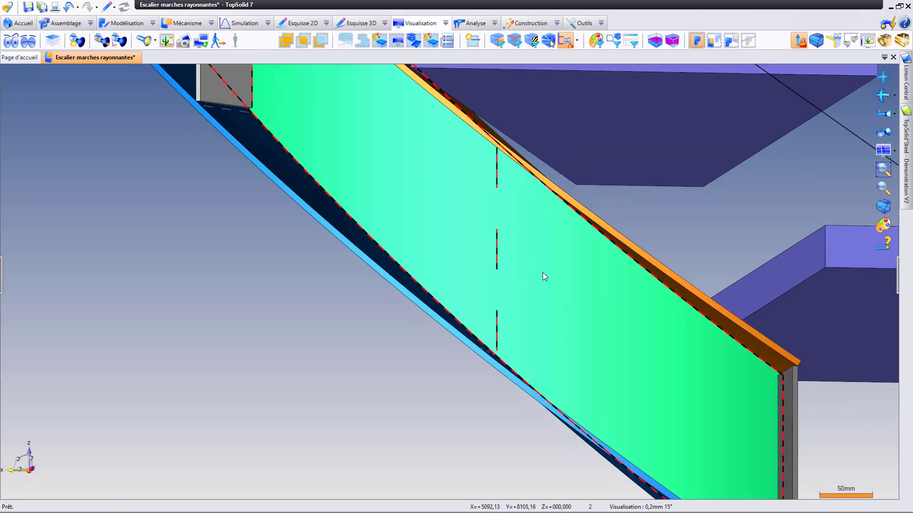
middle_drag(542, 277, 565, 275)
scroll(505, 165, up, 1)
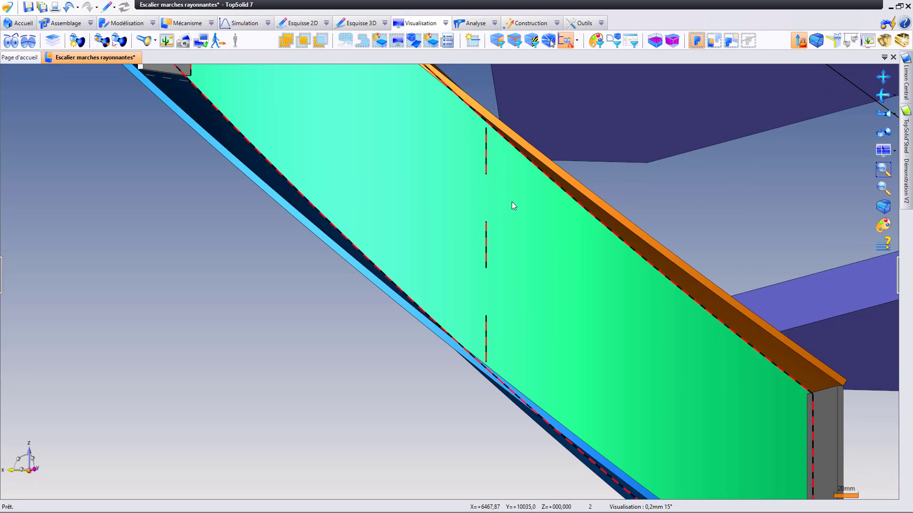
mouse_move(527, 278)
middle_down()
mouse_move(507, 289)
mouse_move(529, 275)
middle_up()
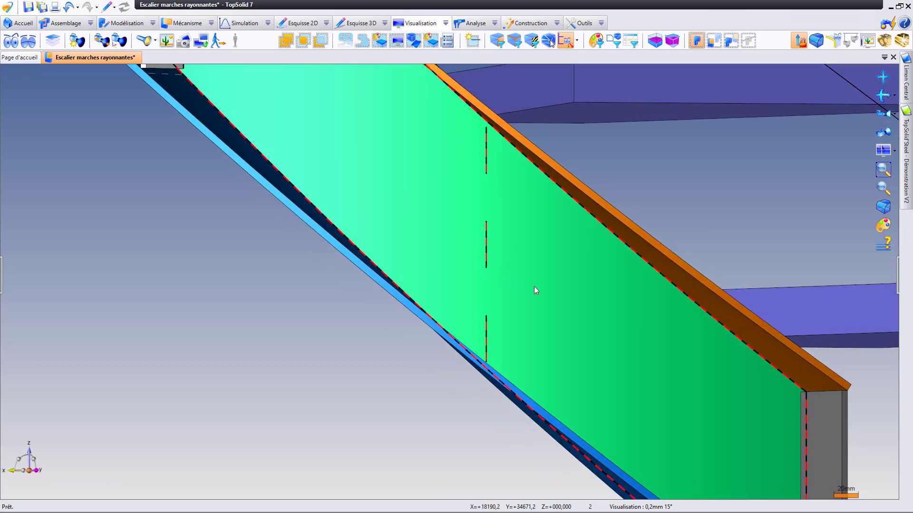
middle_drag(517, 262, 479, 254)
middle_drag(505, 205, 458, 250)
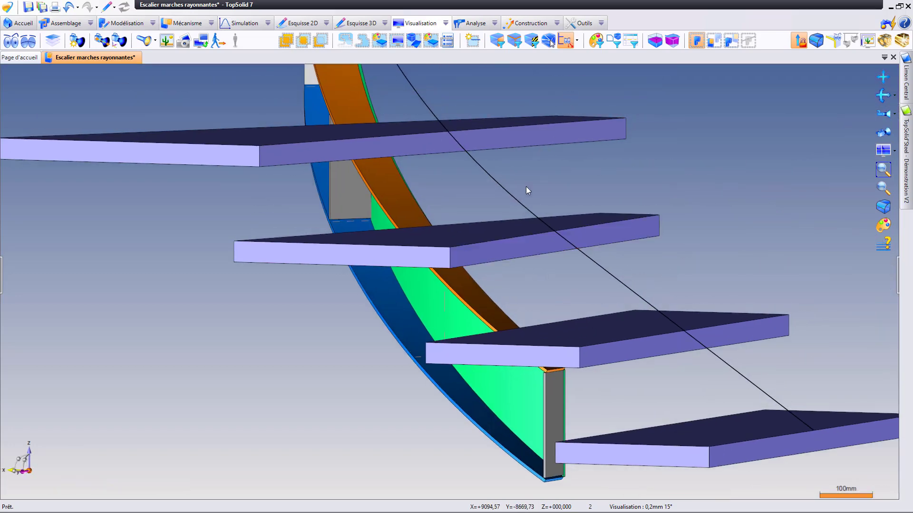
mouse_move(471, 297)
middle_down()
mouse_move(322, 292)
mouse_move(472, 299)
mouse_move(480, 285)
middle_up()
- Switch the assembly's current representation to Représentation simplifiée and view the simplified stringer under the steps
click(581, 23)
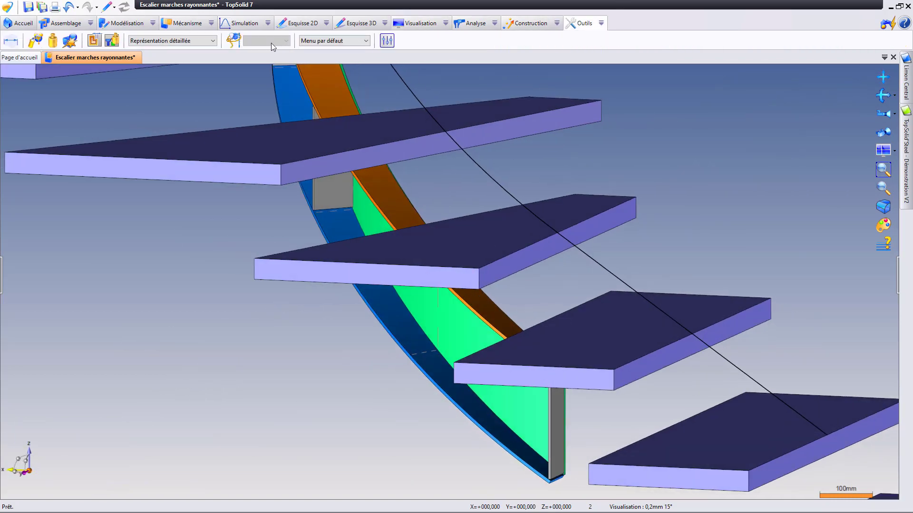
click(186, 42)
click(161, 55)
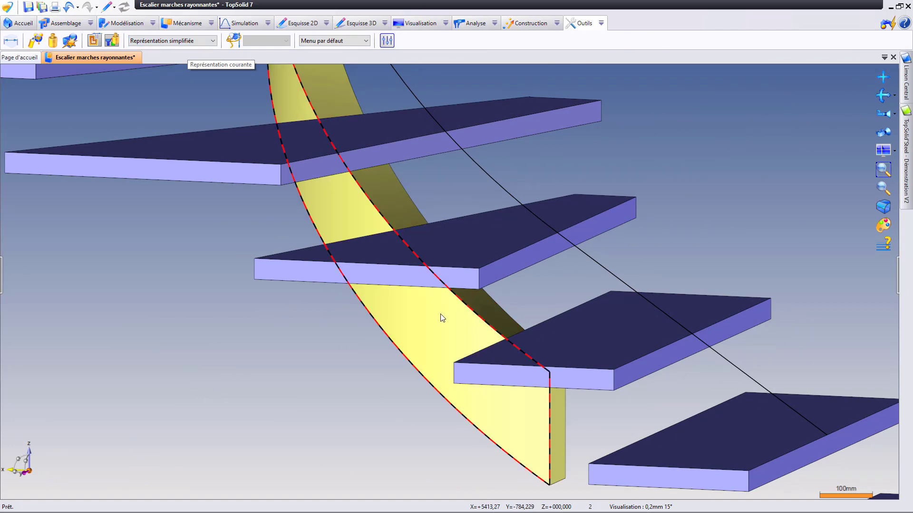
middle_drag(442, 315, 365, 306)
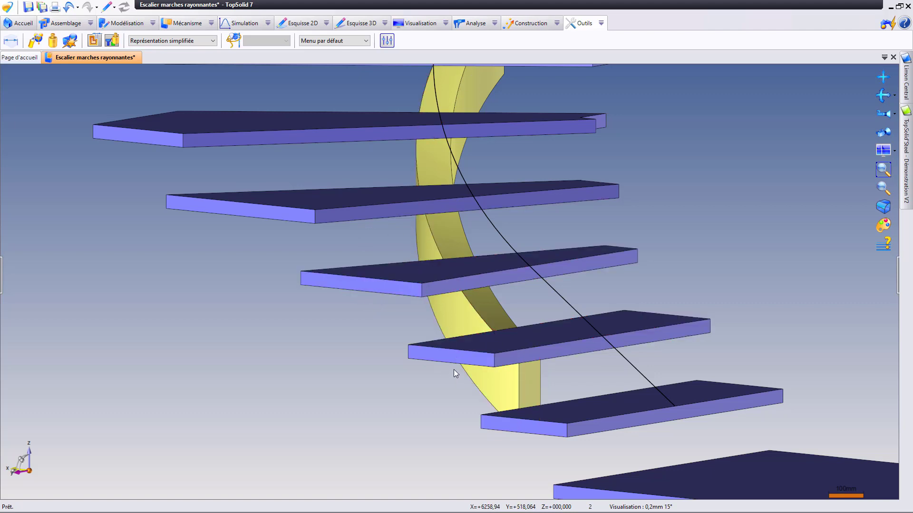
scroll(381, 257, down, 2)
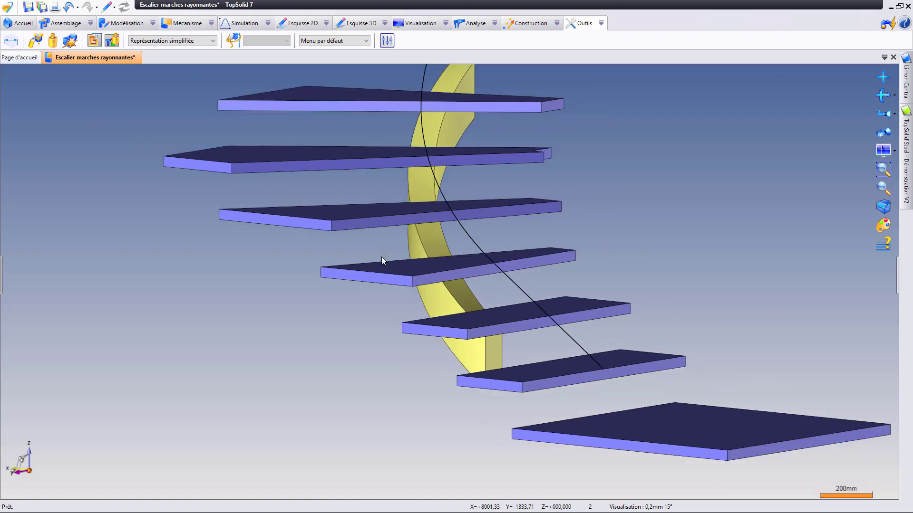
middle_drag(451, 267, 469, 301)
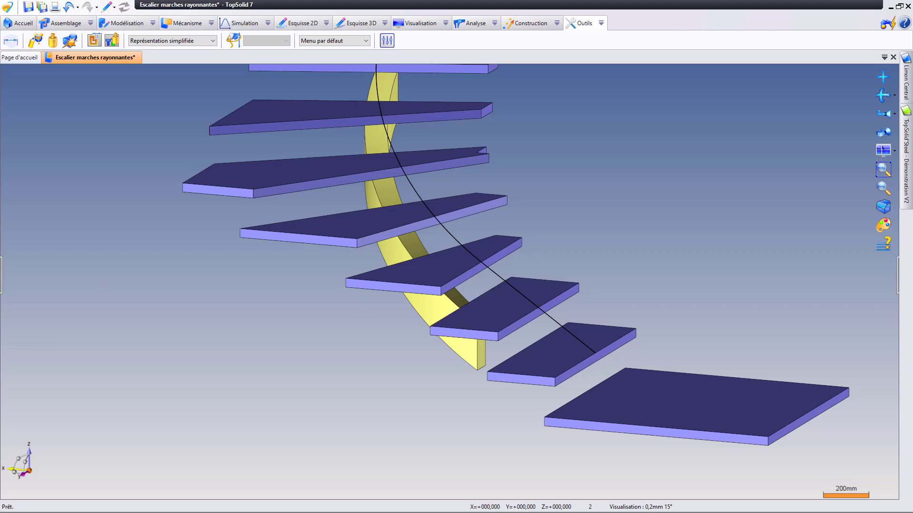